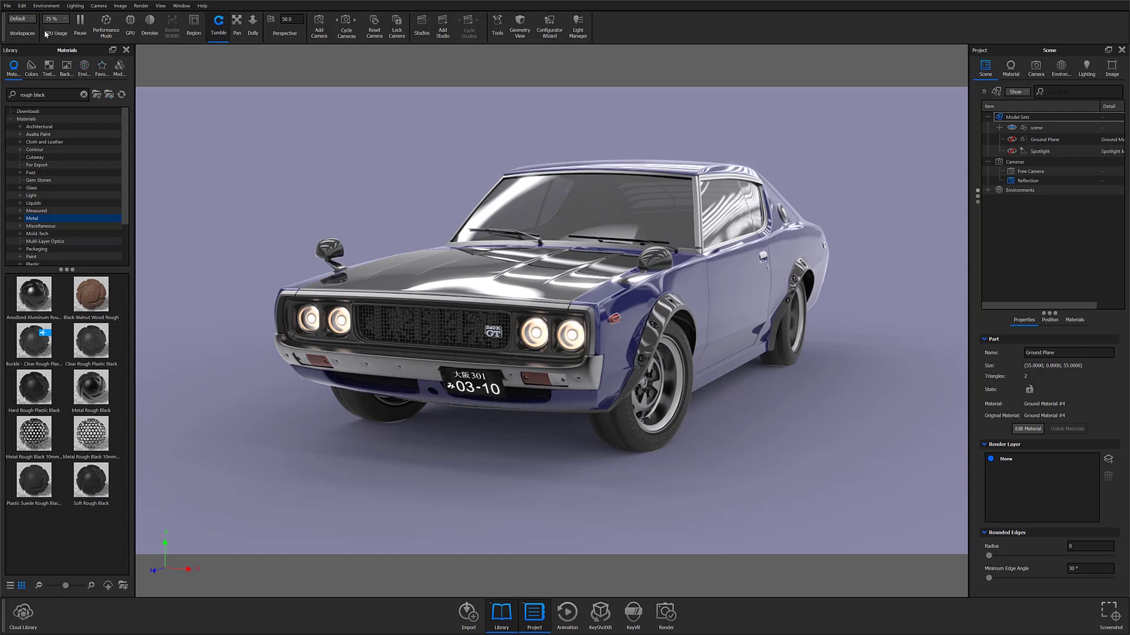
Add a ground plane to the car scene
left_click(22, 6)
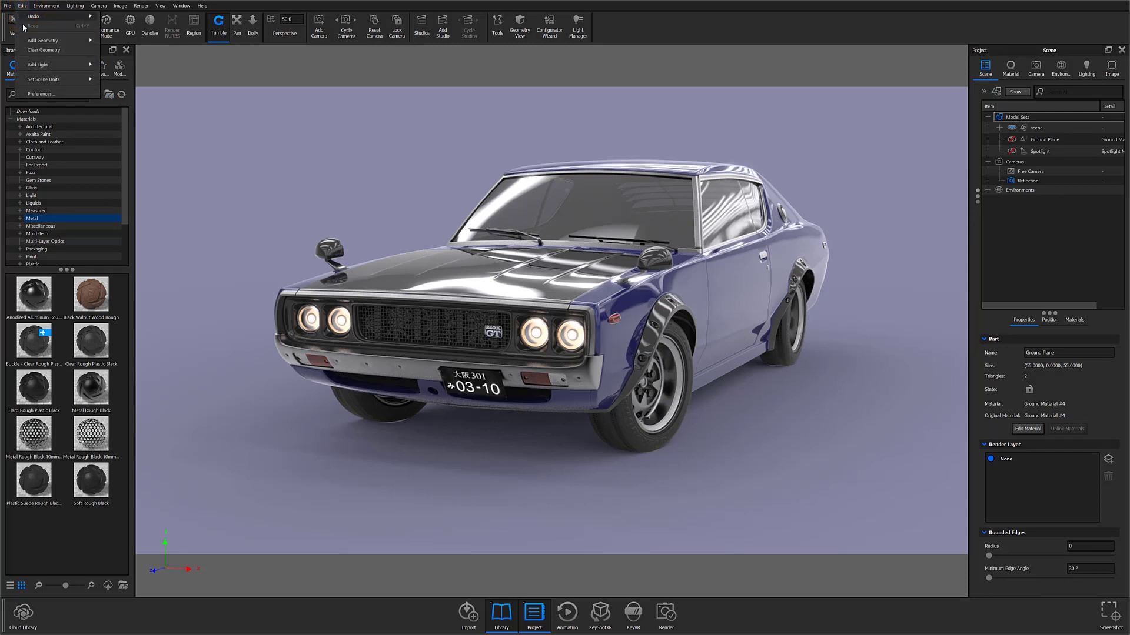
mouse_move(39, 42)
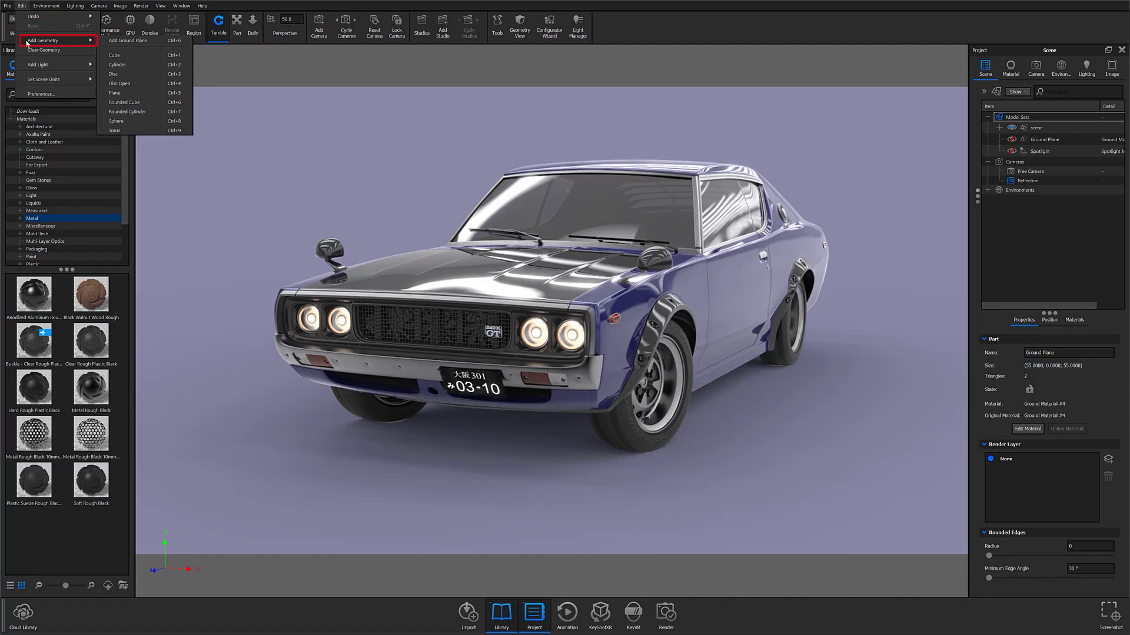
left_click(122, 39)
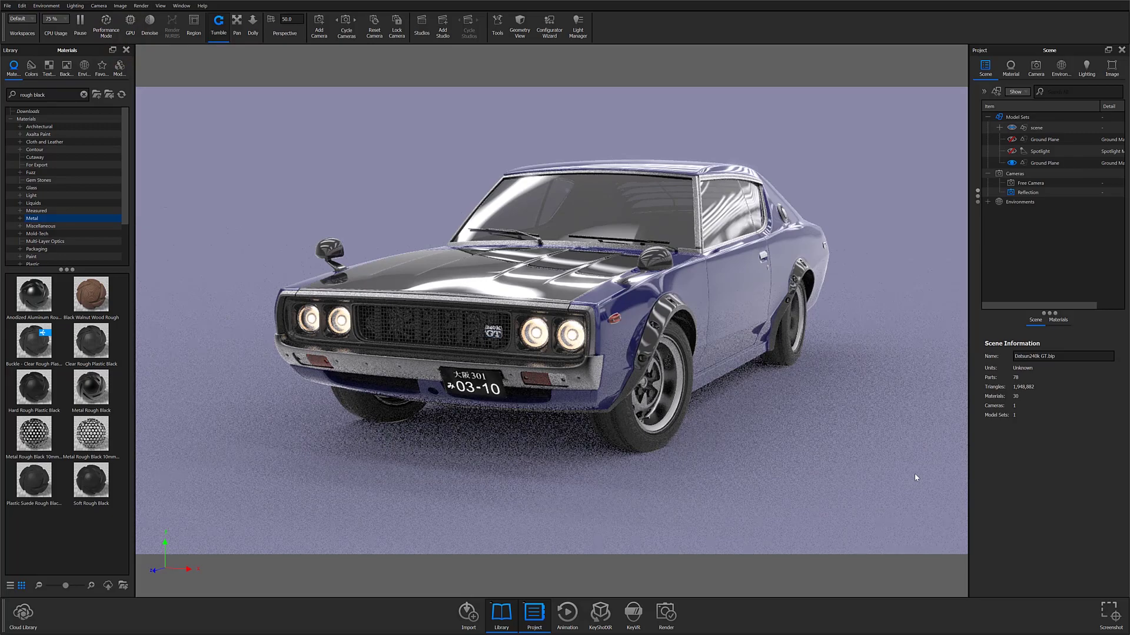
Examine the new ground plane's extent and the shadows beneath the car from several distances and angles
left_click_drag(898, 428, 766, 464)
scroll(767, 463, "down", 10)
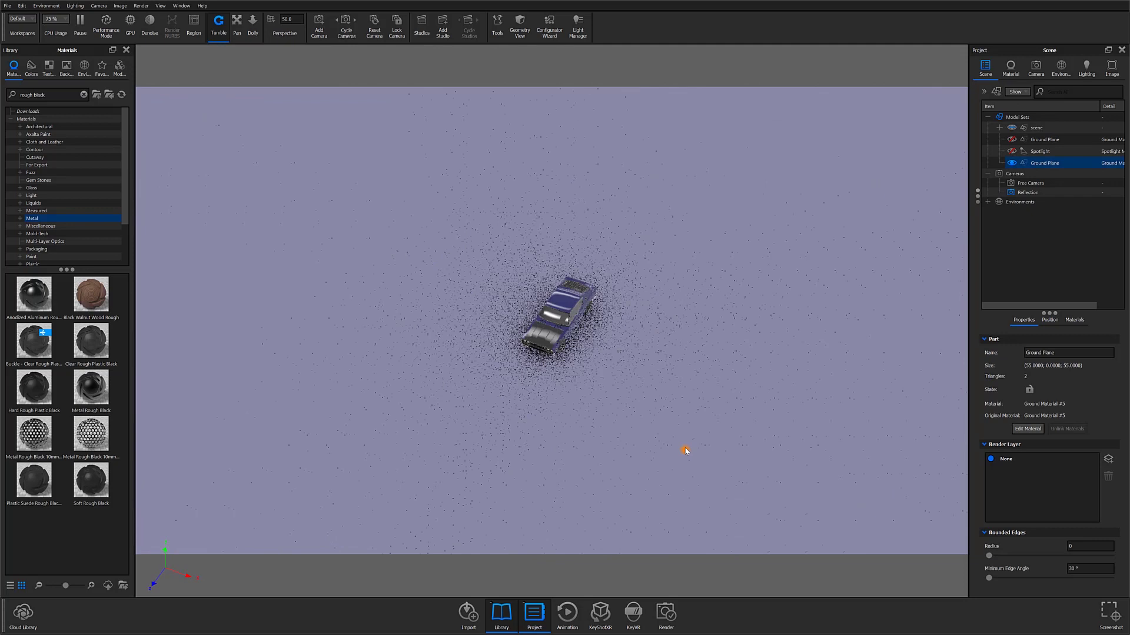
left_click_drag(683, 451, 530, 364)
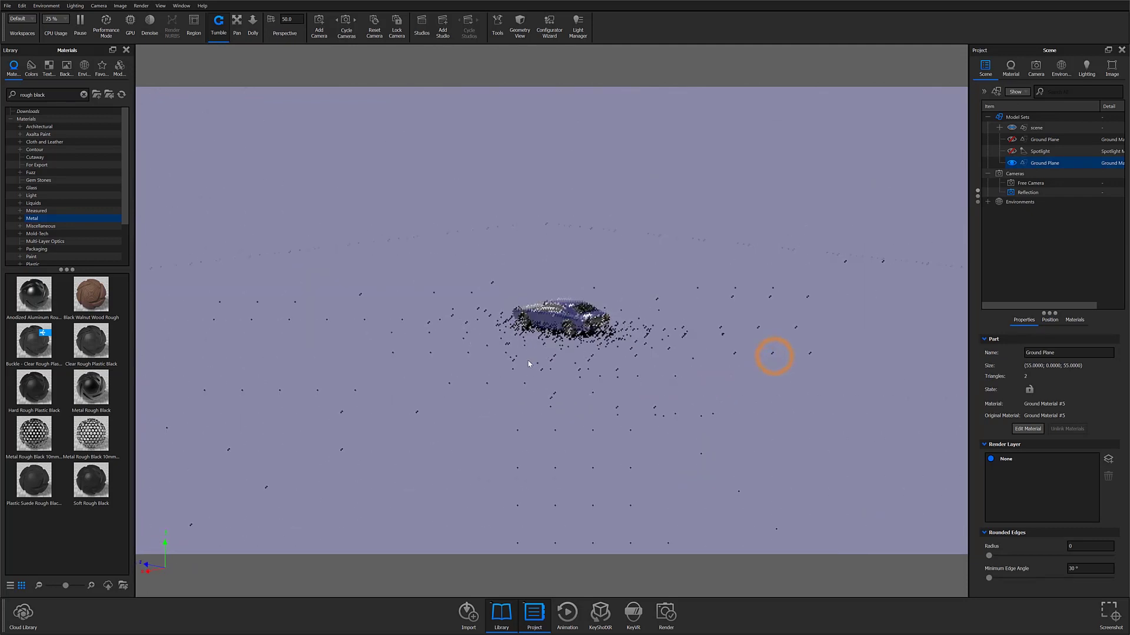
left_click_drag(769, 357, 498, 361)
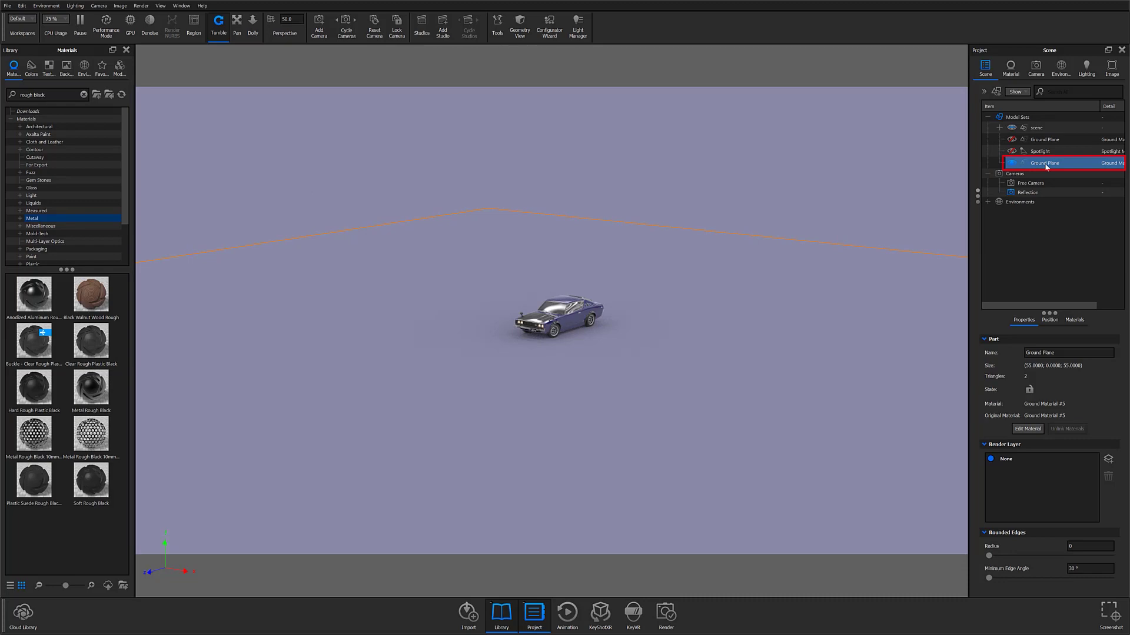
scroll(474, 346, "up", 10)
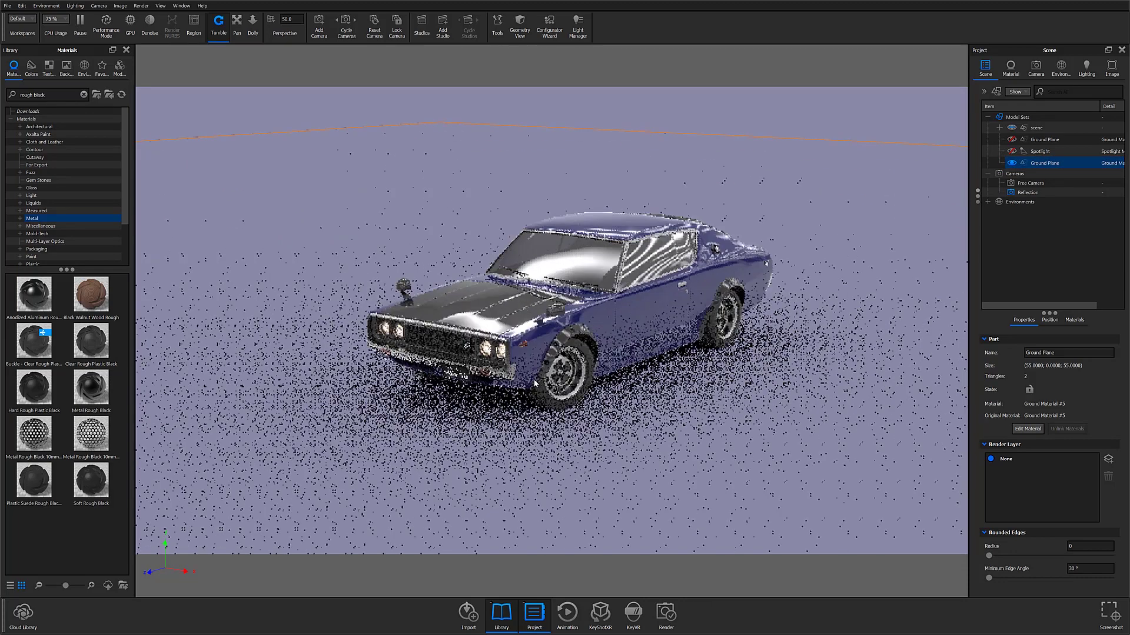
left_click_drag(549, 376, 581, 361)
scroll(582, 361, "up", 5)
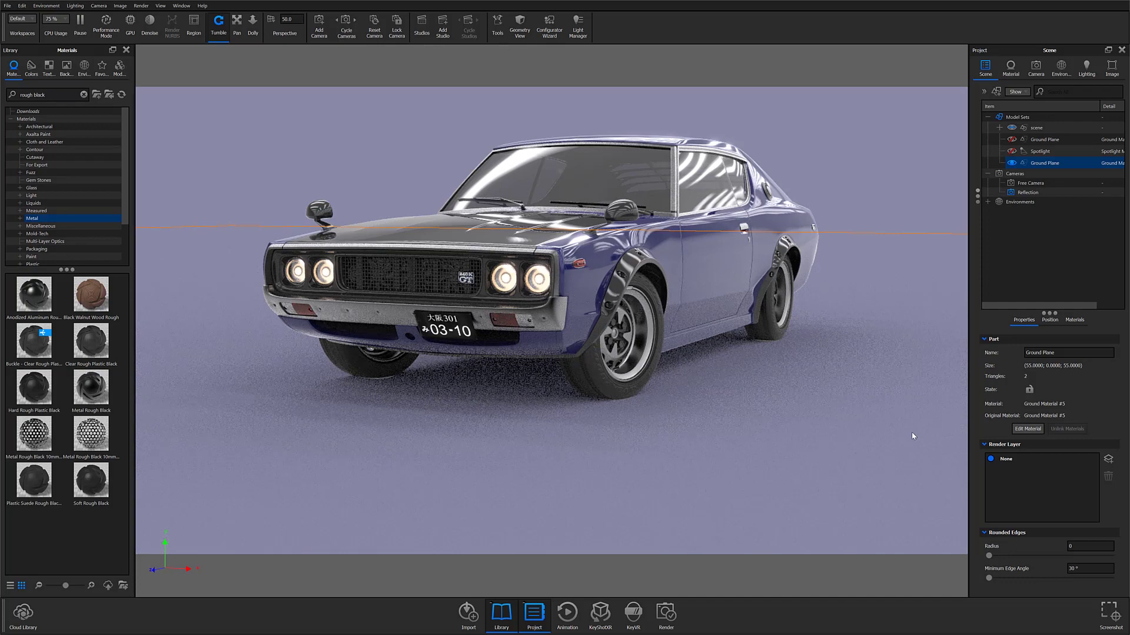
Apply the Metal Rough Black library material to the new ground plane without linking it to the material already in use
left_click_drag(87, 393, 767, 408)
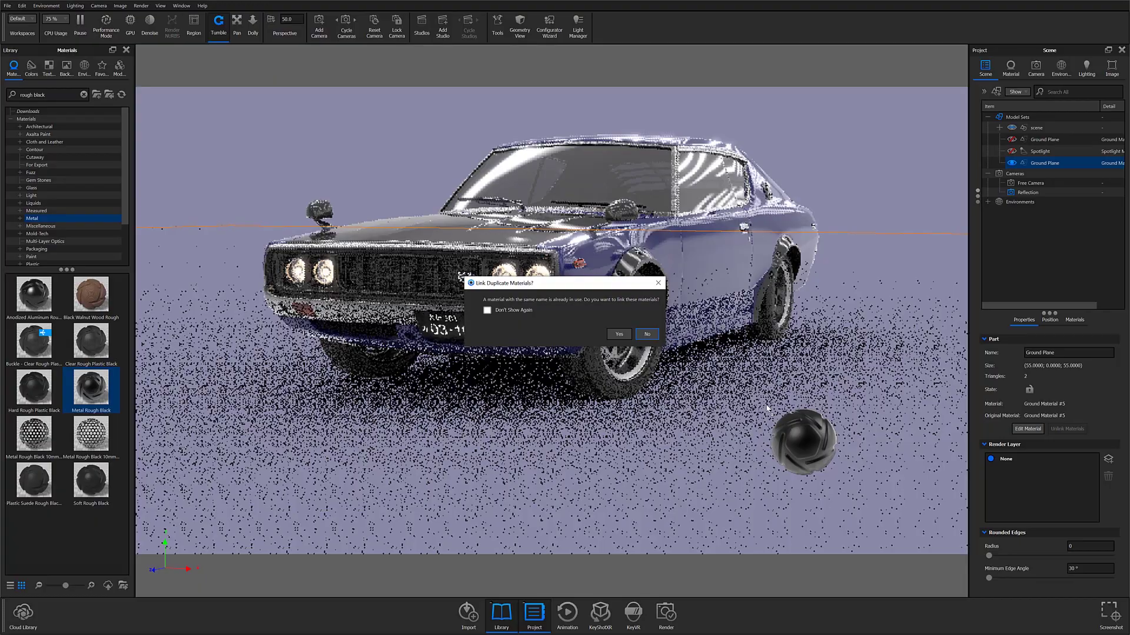
left_click(649, 334)
left_click(891, 207)
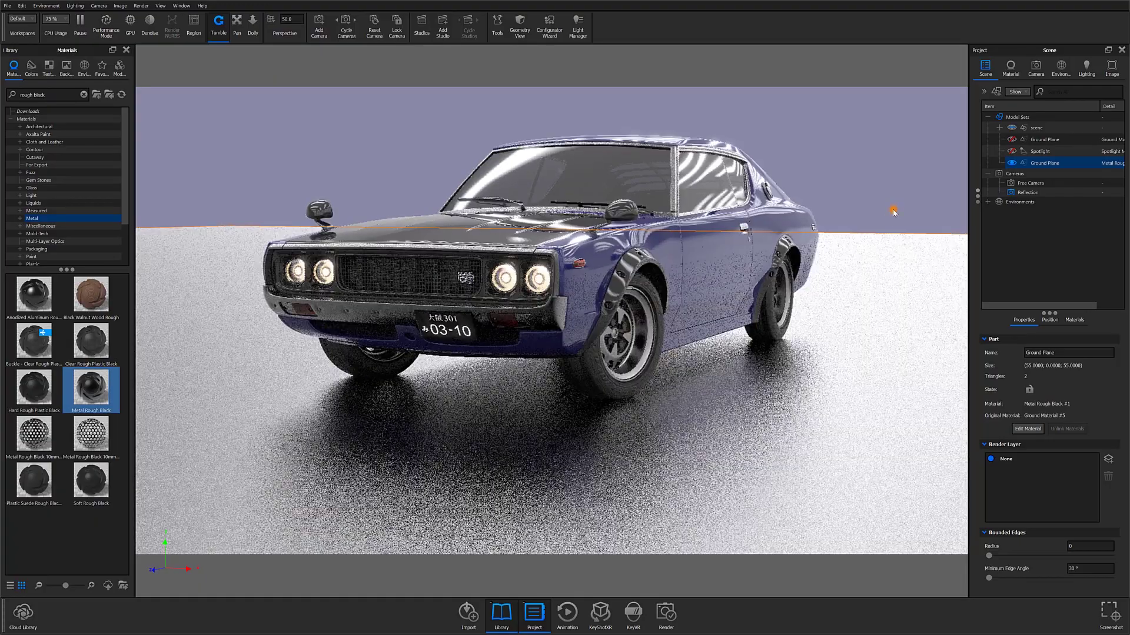
Lower the roughness of the ground plane's metal material to 0.015 and check the car's reflection from above
scroll(773, 383, "down", 3)
left_click_drag(763, 348, 941, 435)
left_click_drag(675, 411, 728, 428)
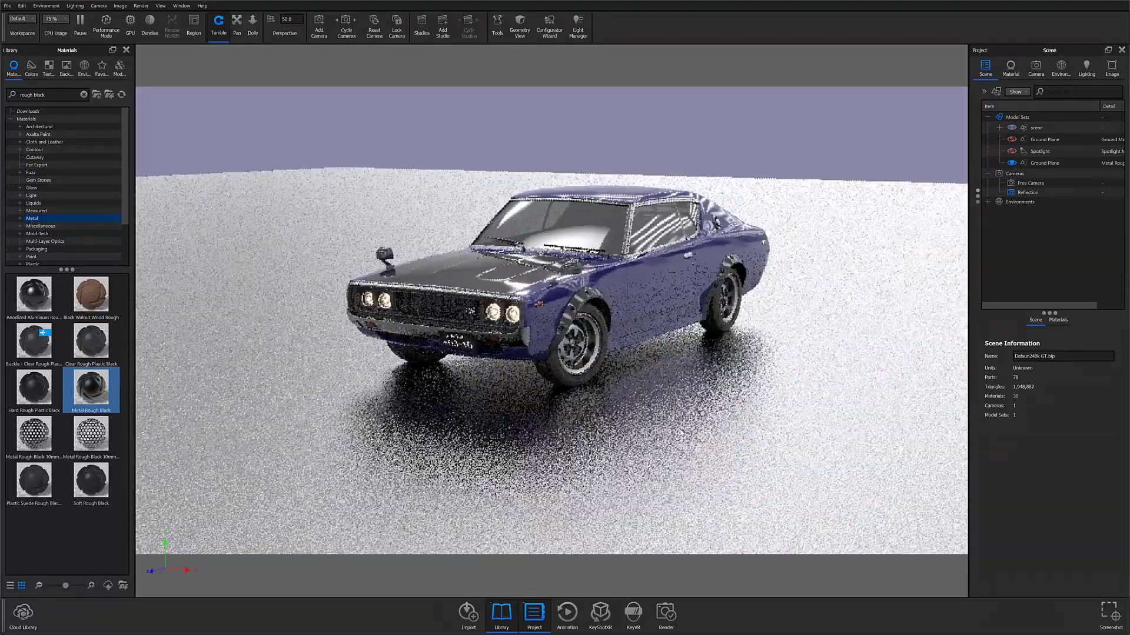
scroll(790, 434, "up", 4)
middle_click_drag(796, 320, 767, 328)
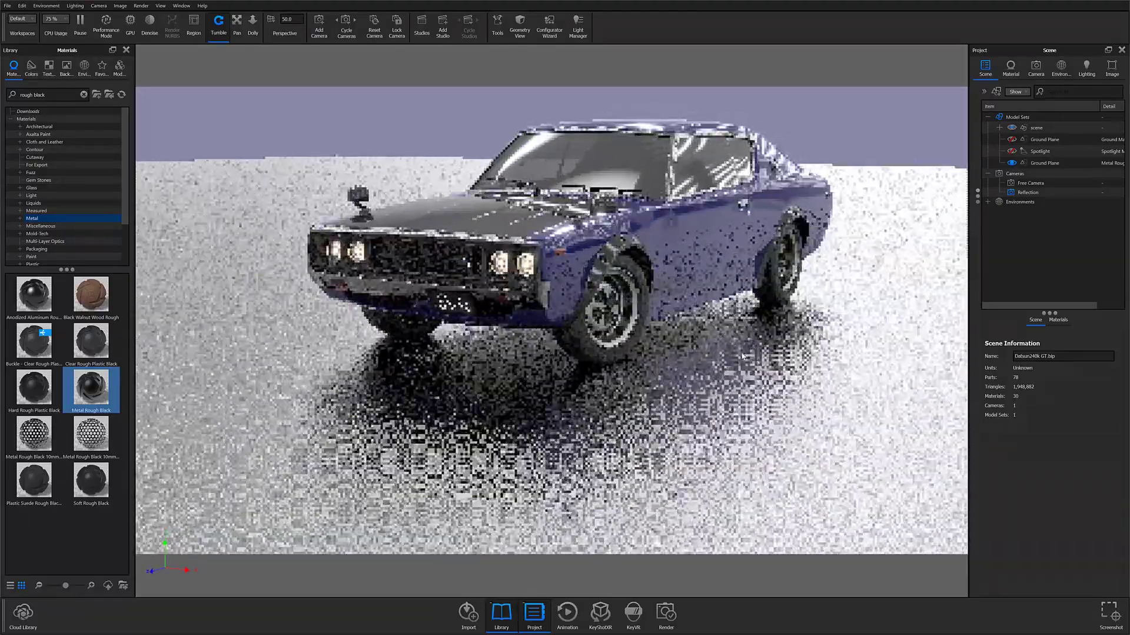
double_click(776, 389)
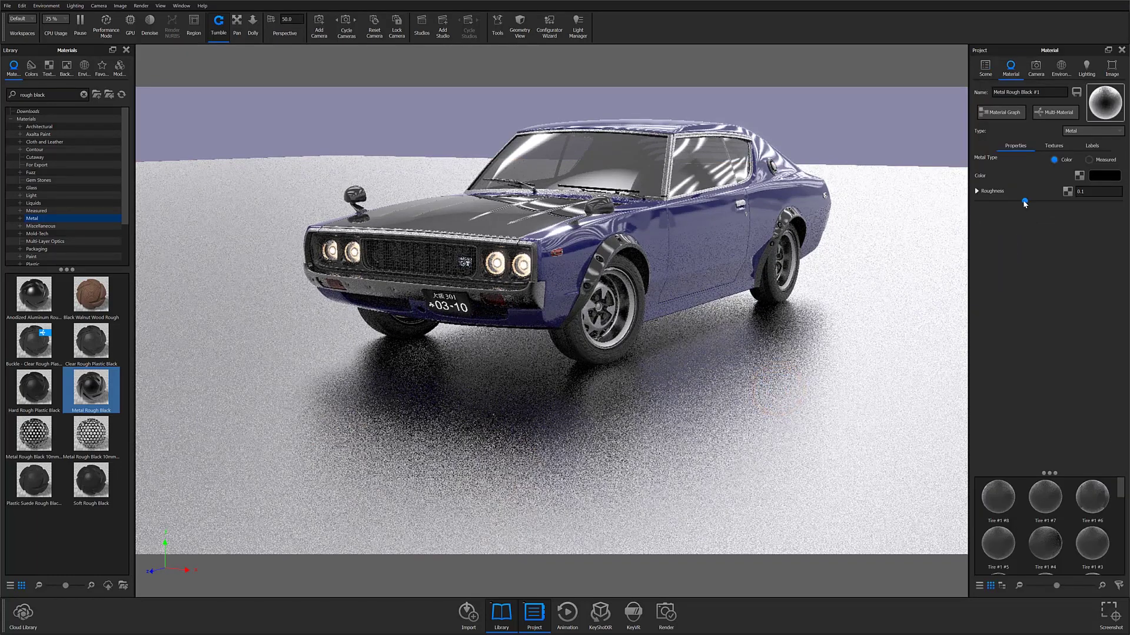
left_click_drag(1024, 201, 986, 202)
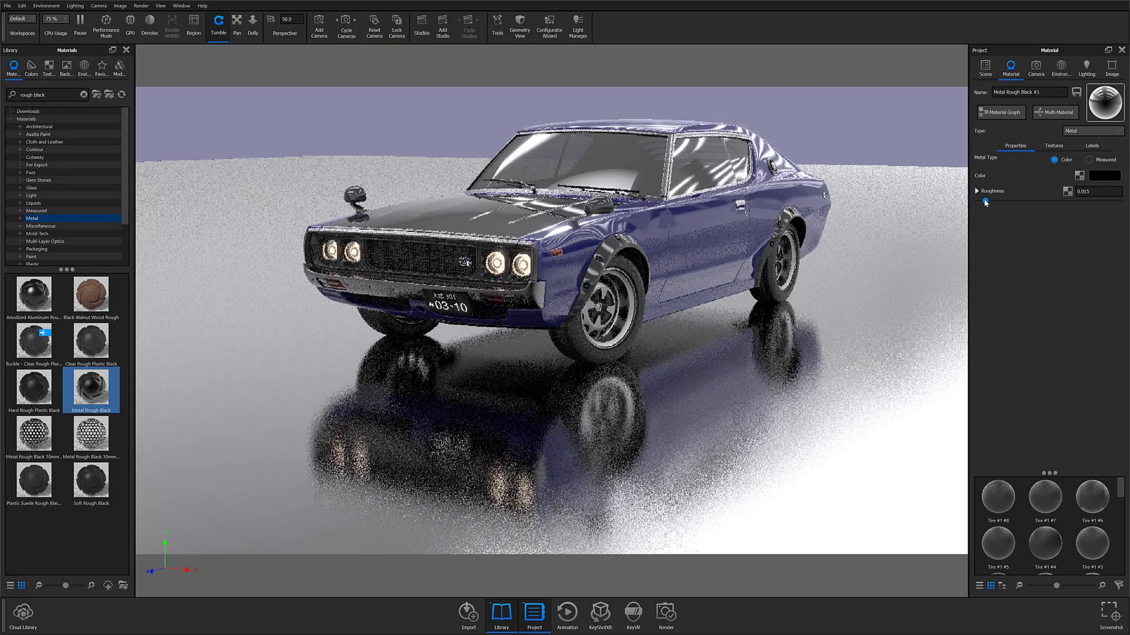
left_click_drag(719, 429, 722, 396)
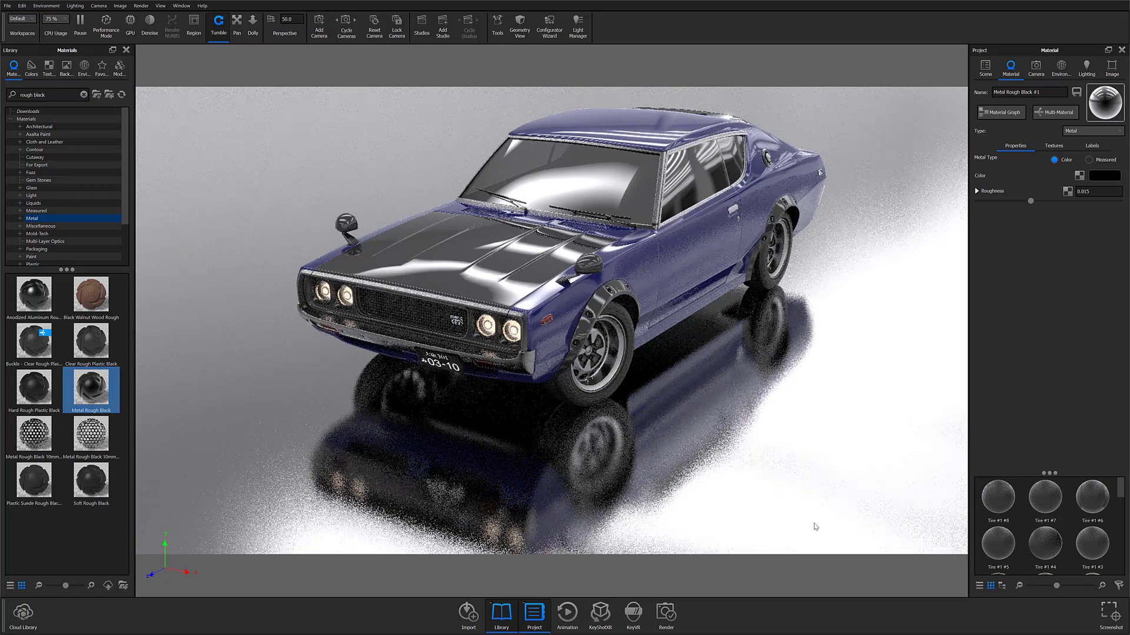
left_click_drag(811, 528, 807, 522)
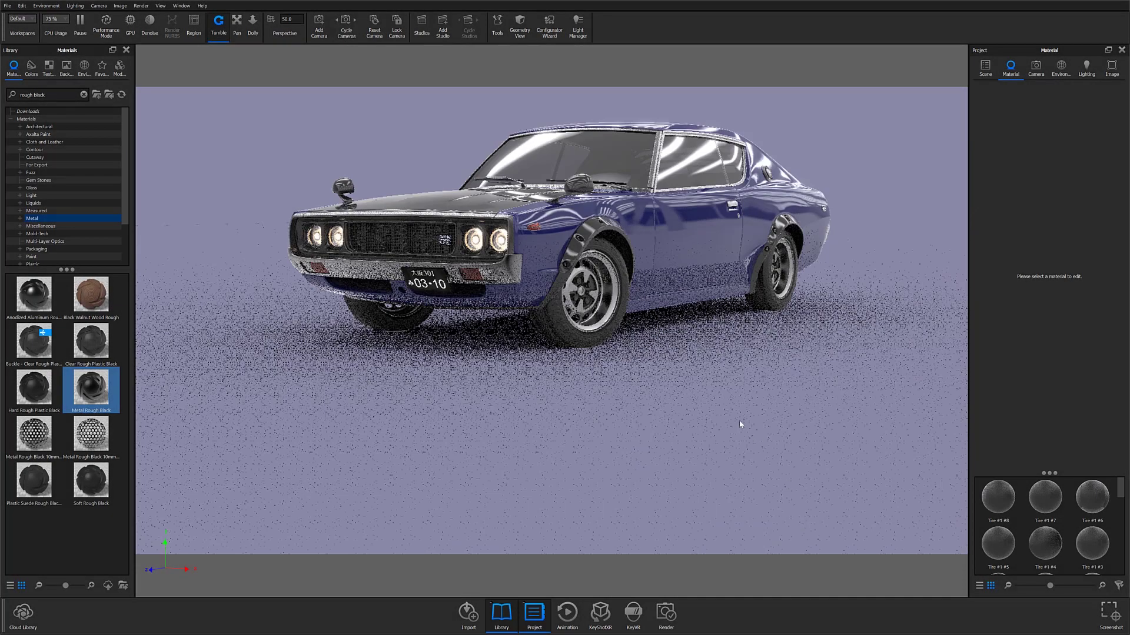
Open the ground plane's Ground material for editing and set its specular color to white
double_click(732, 409)
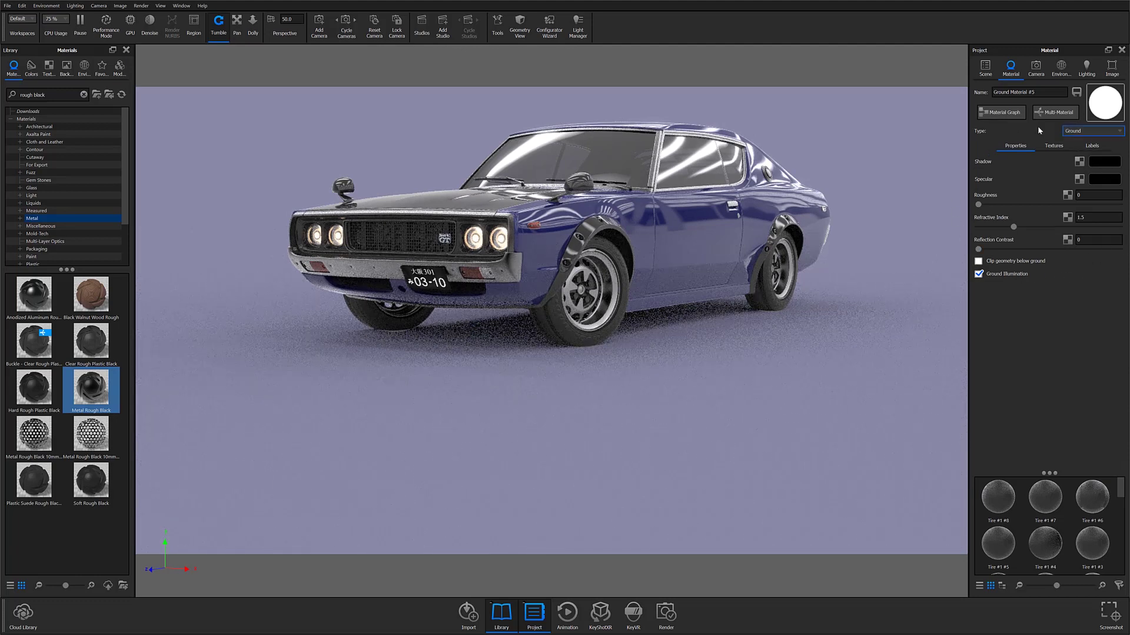
left_click(1009, 75)
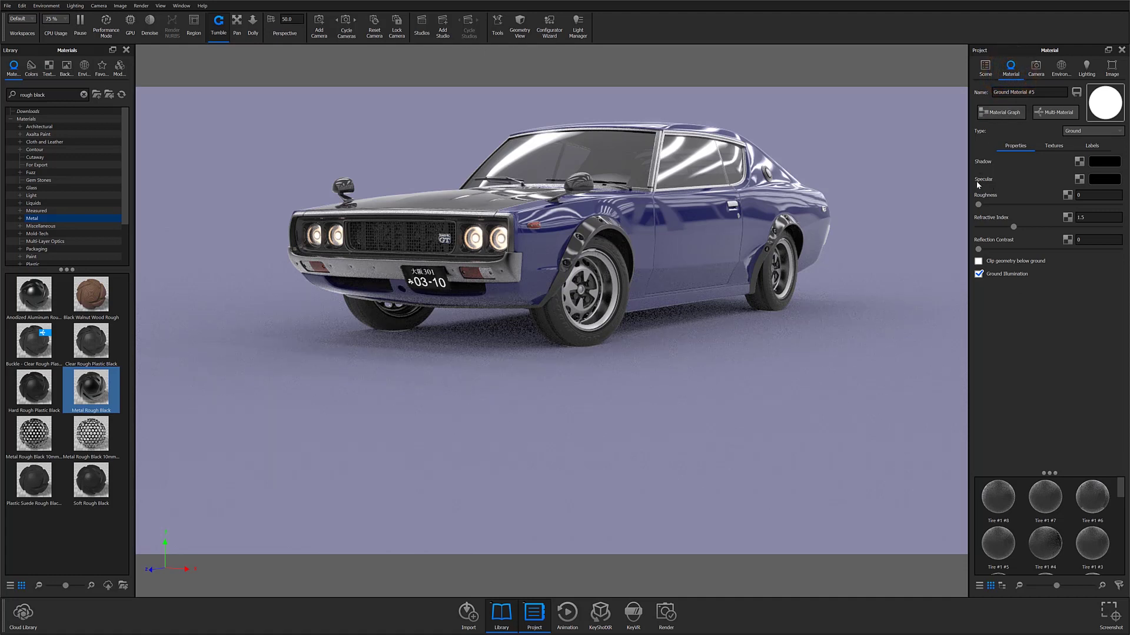
left_click(1101, 181)
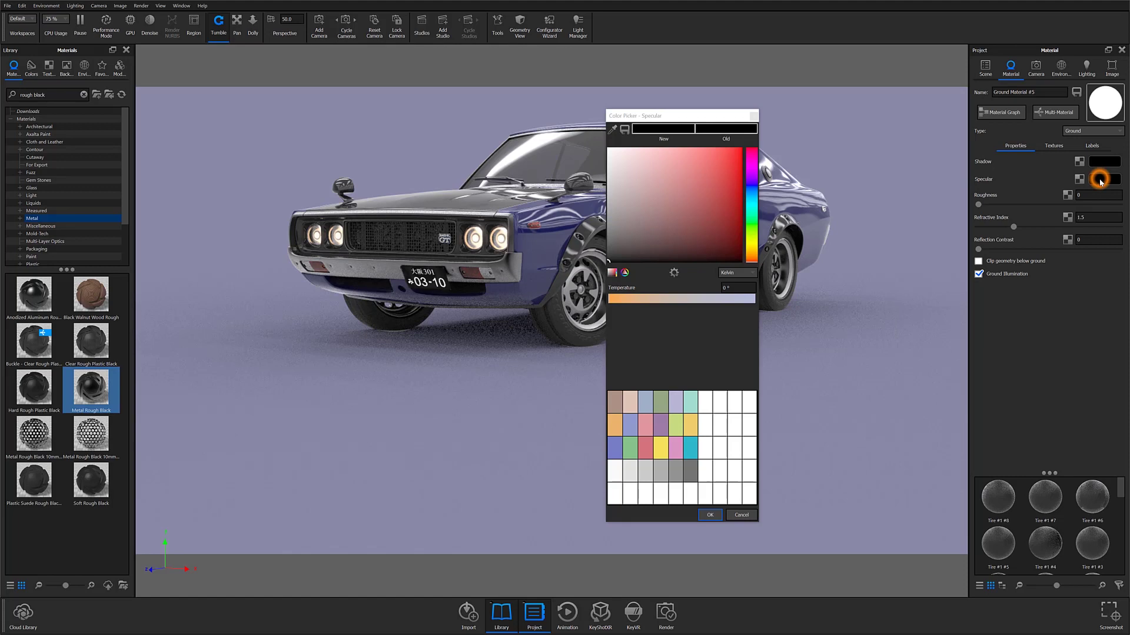
left_click_drag(666, 212, 581, 139)
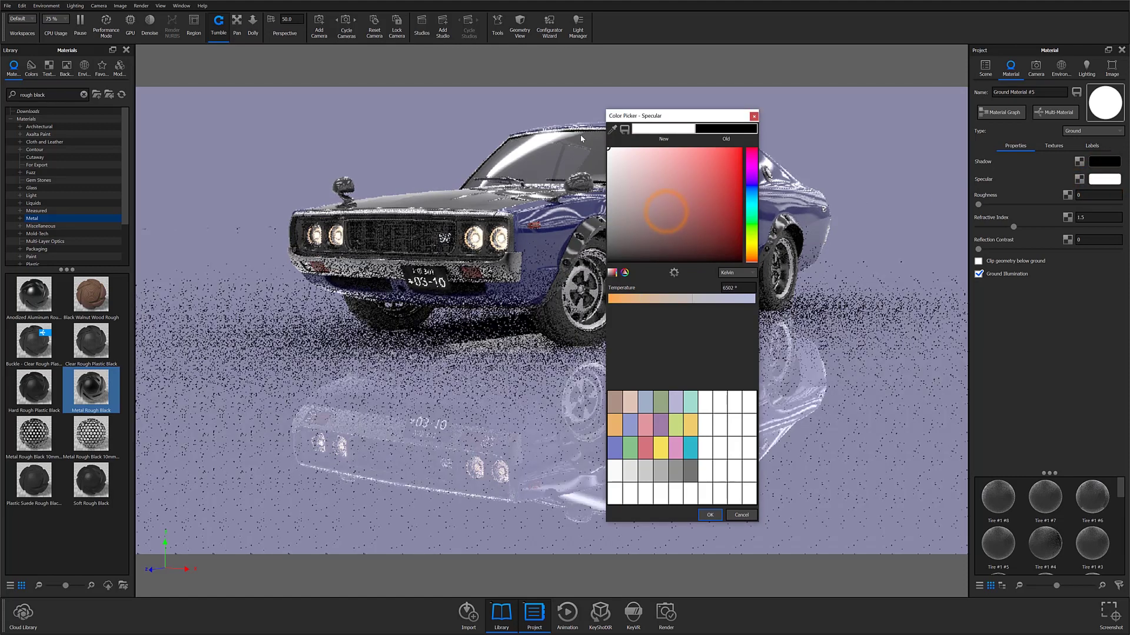
left_click(710, 515)
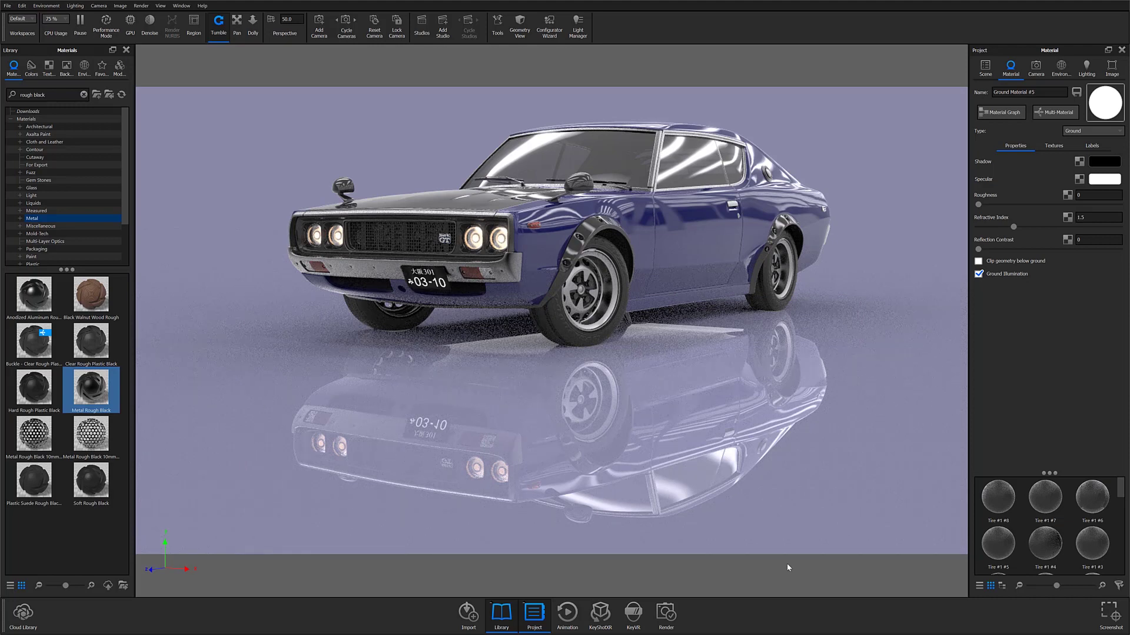
Raise the ground material's reflection contrast to 1, then reduce it to about 0.69
left_click_drag(979, 250, 1003, 251)
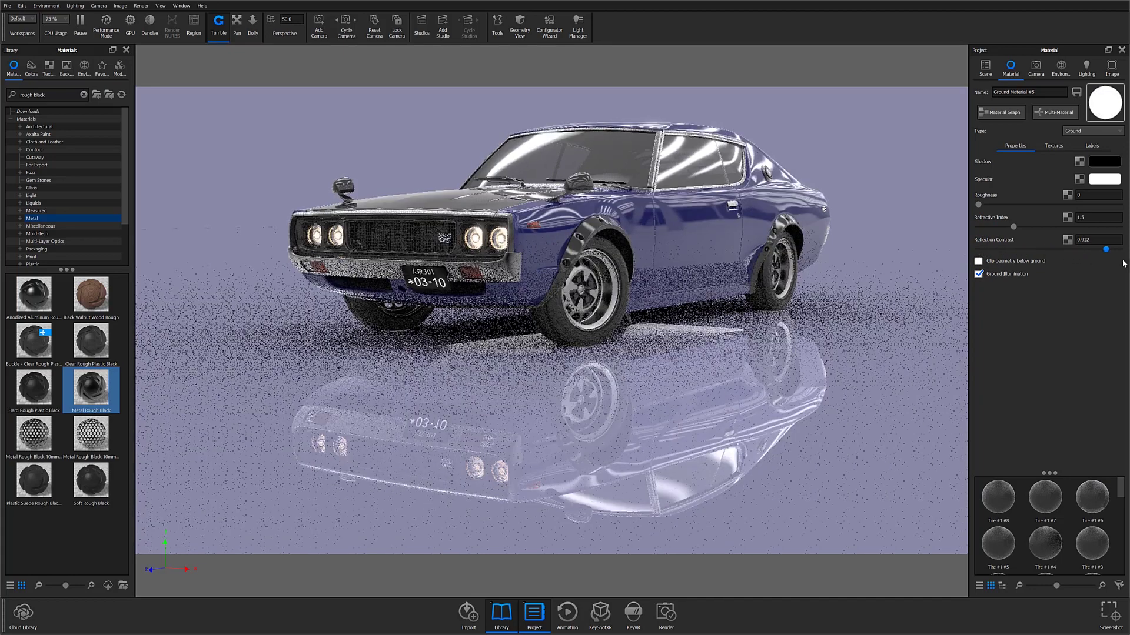
left_click_drag(1124, 264, 1125, 258)
left_click_drag(1036, 255, 1125, 250)
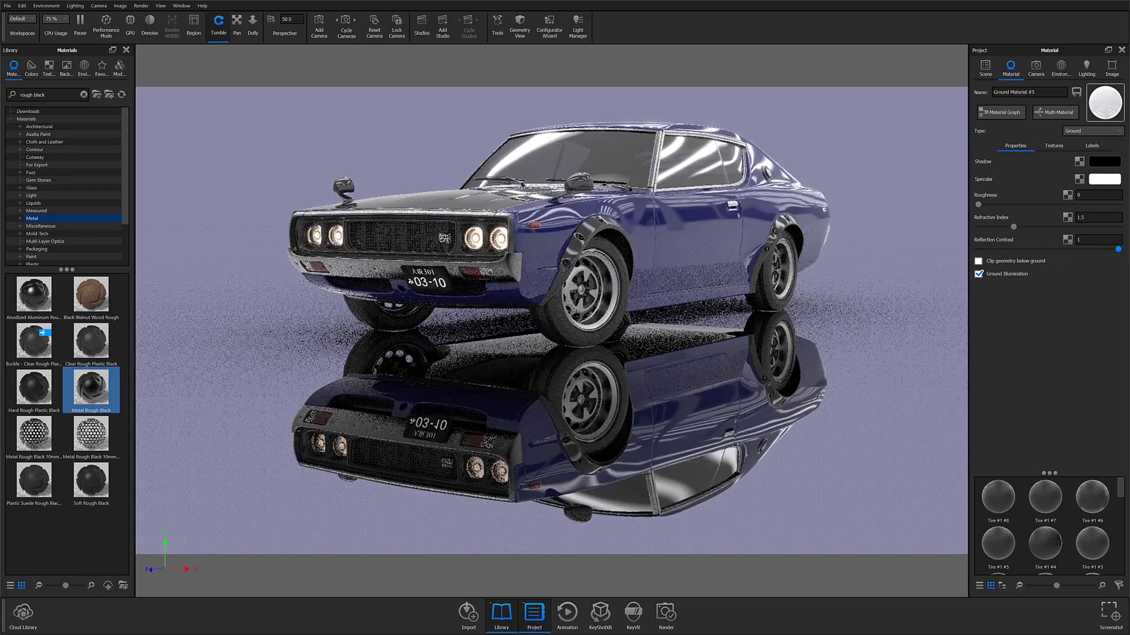
left_click_drag(1118, 249, 1076, 253)
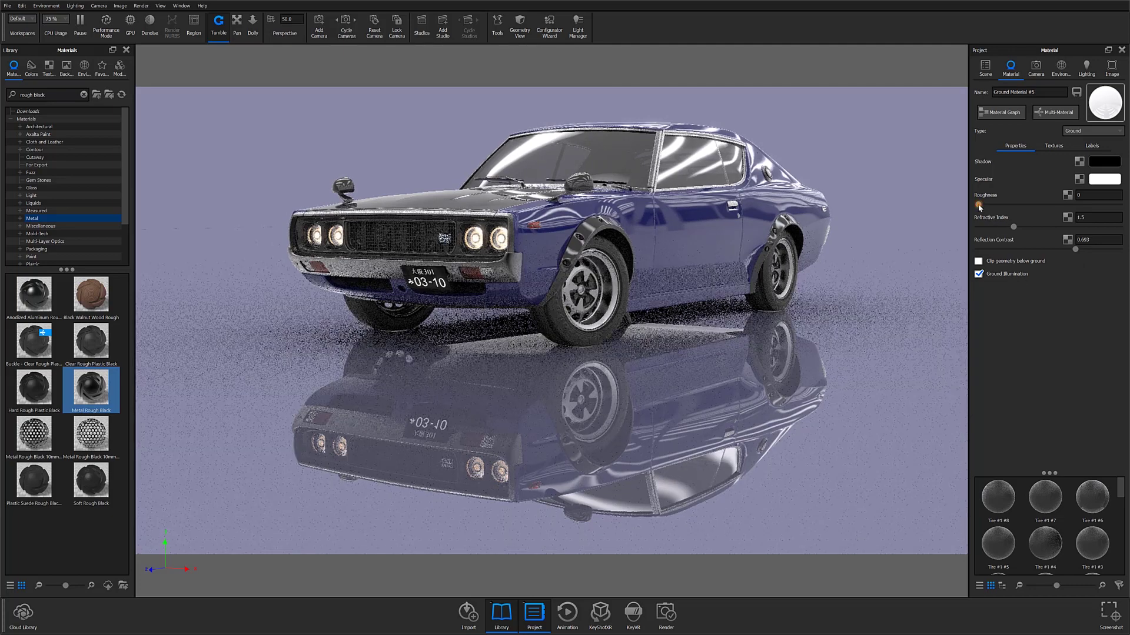
Try different roughness values on the ground material, including 0.1, and settle on 0.015
mouse_move(978, 204)
left_mouse_down()
mouse_move(1034, 206)
mouse_move(989, 206)
left_mouse_up()
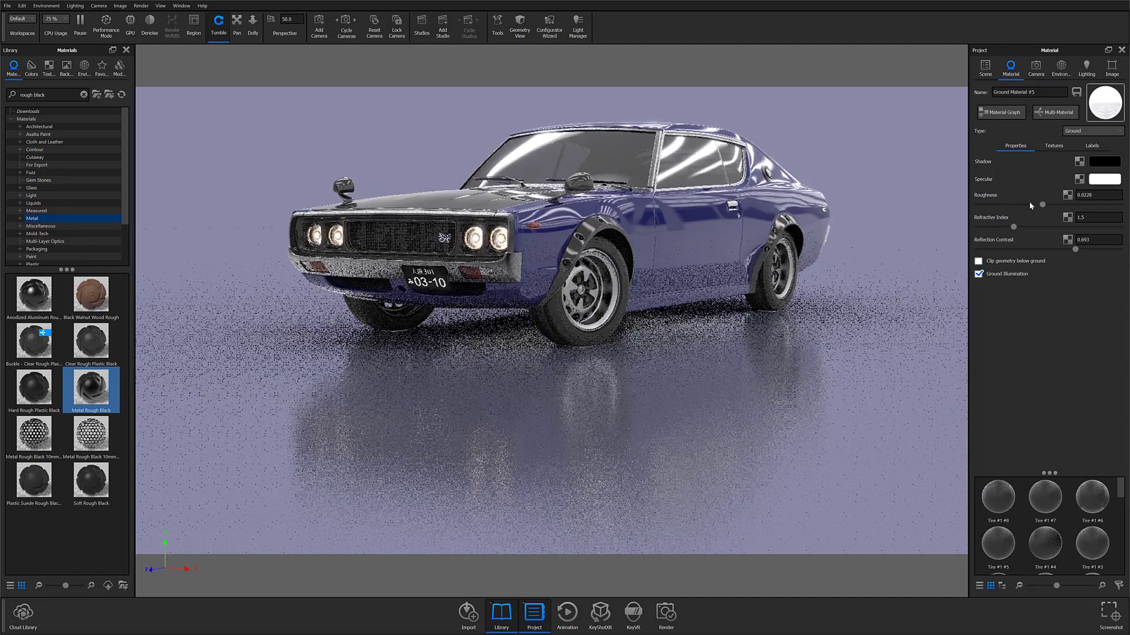
left_click_drag(1040, 206, 985, 209)
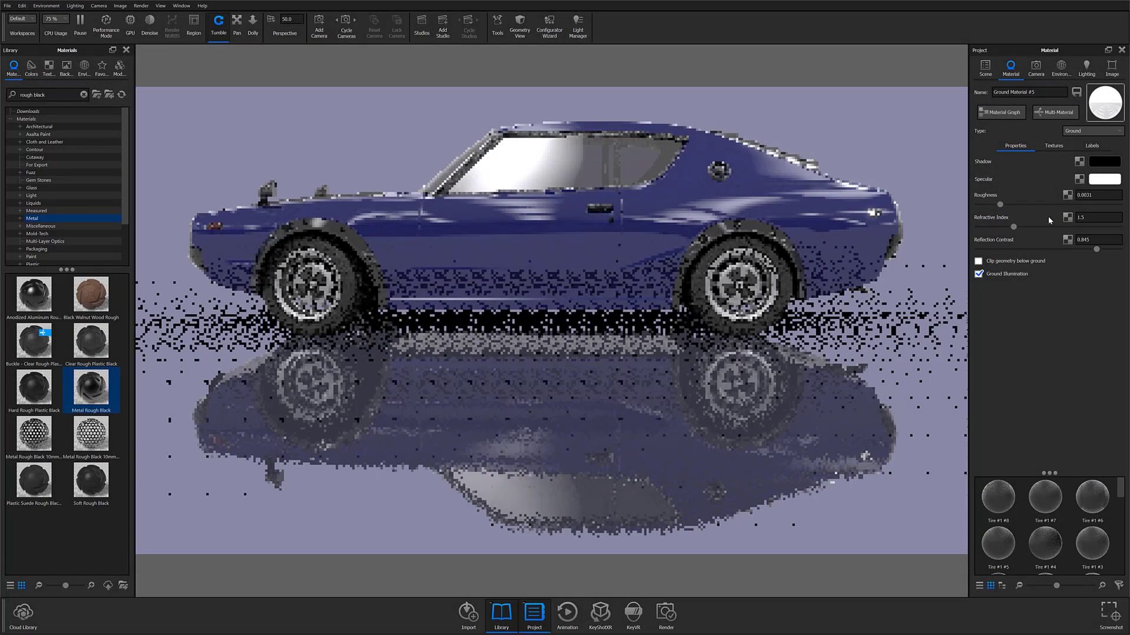
left_click_drag(1105, 196, 1010, 187)
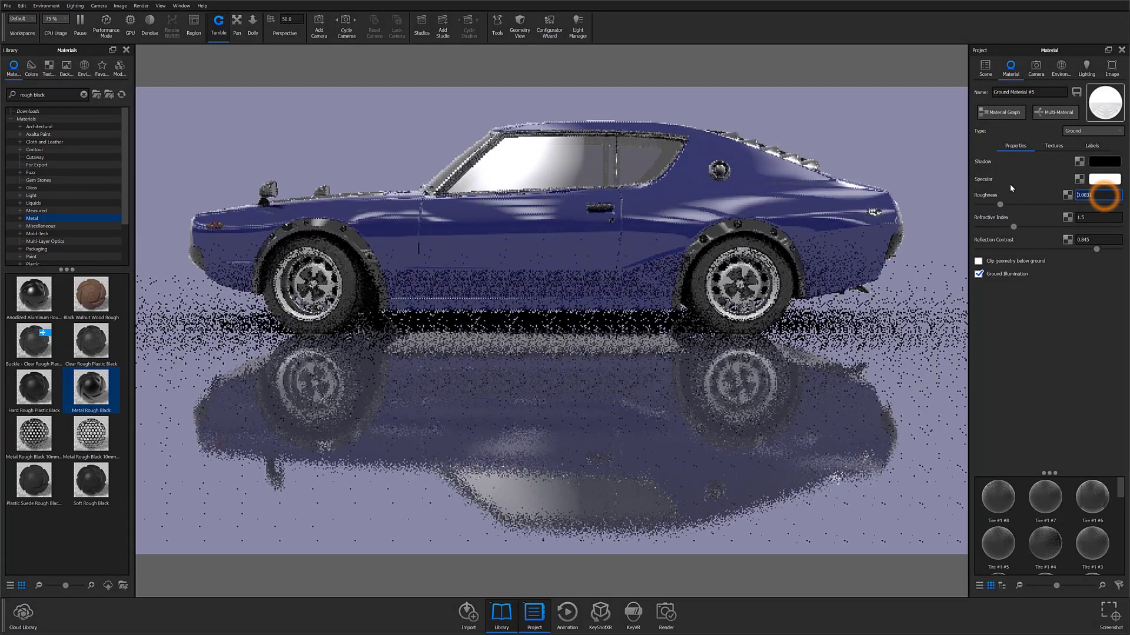
type("0.1")
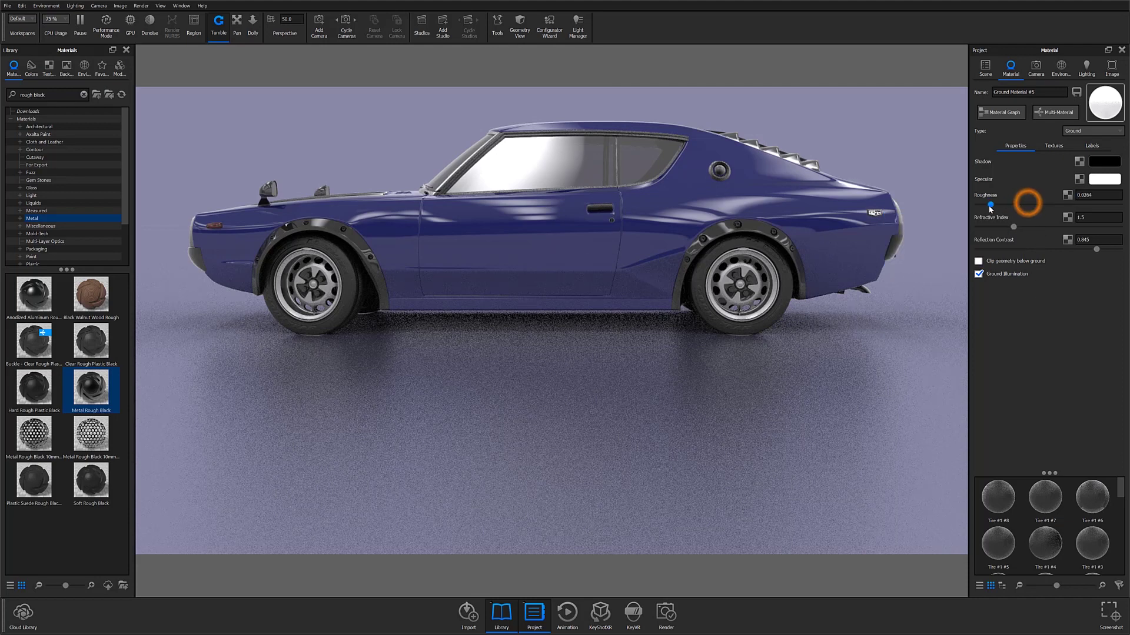
left_click_drag(989, 206, 1002, 227)
Set the ground material's refractive index to 1.5
left_click(1101, 217)
type("1.")
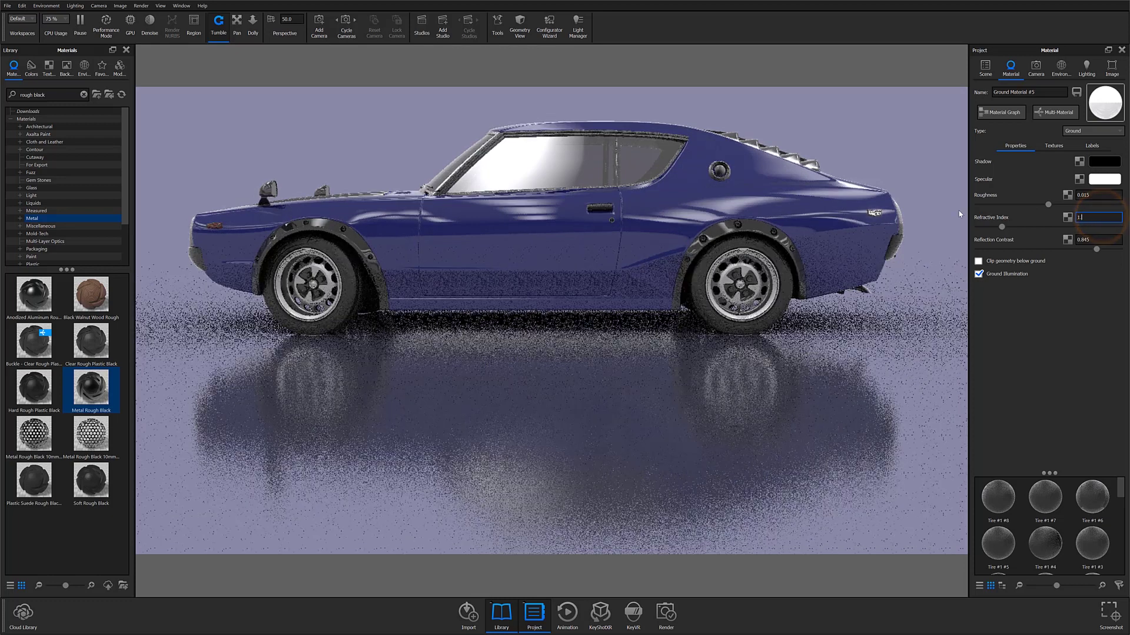
type("5")
key("Return")
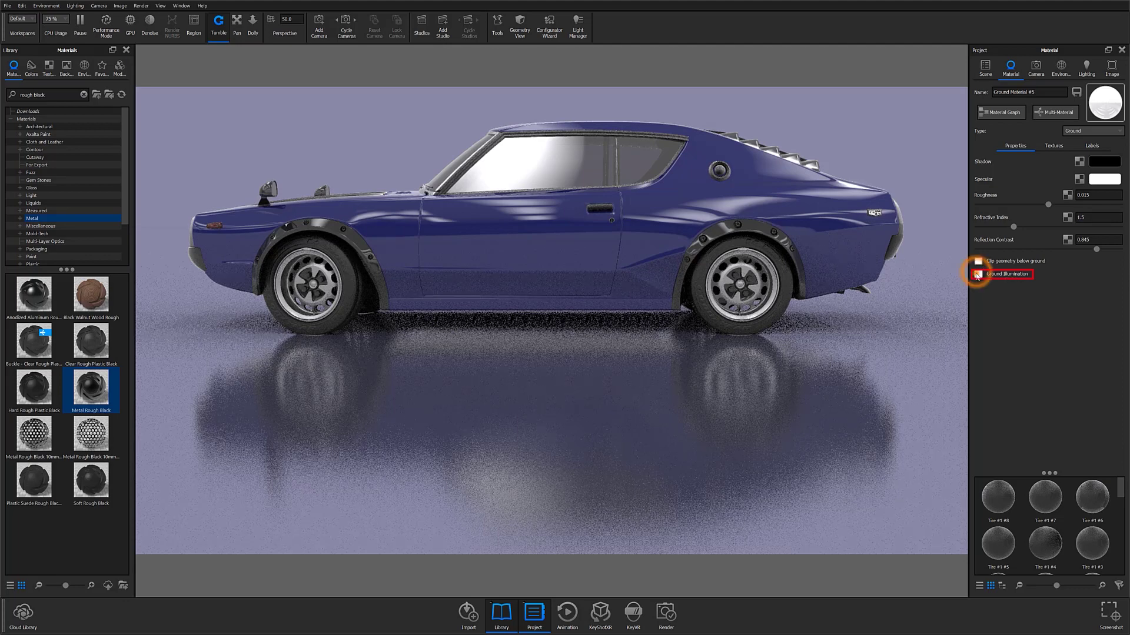
Toggle the ground material's Ground Illumination option and enable clipping of geometry below the ground
left_click(977, 274)
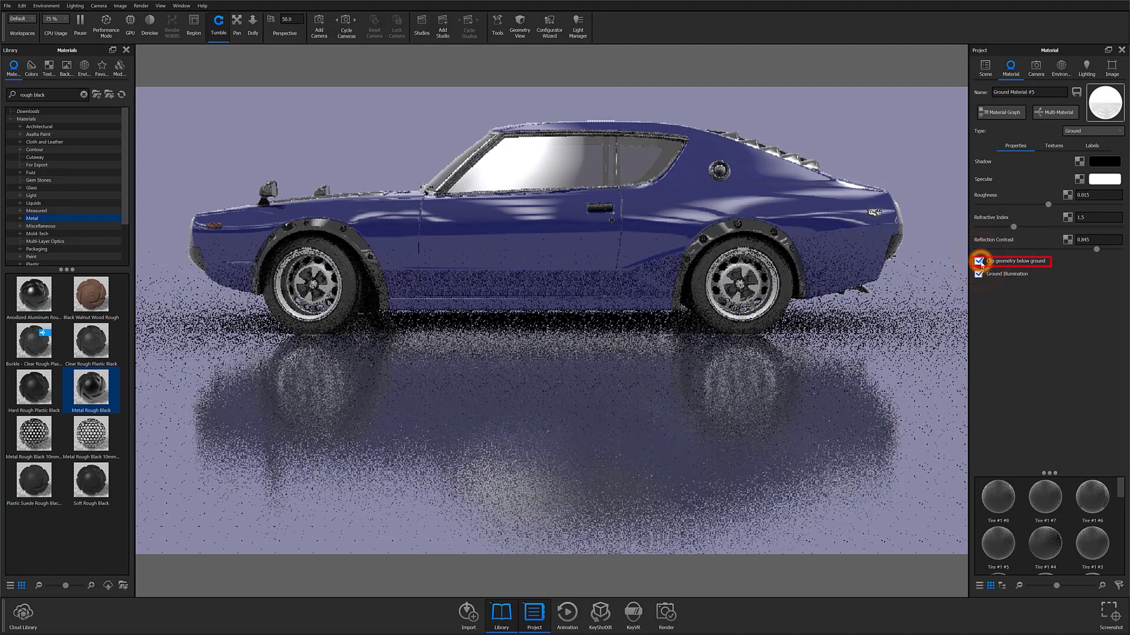
left_click(980, 263)
left_click(980, 263)
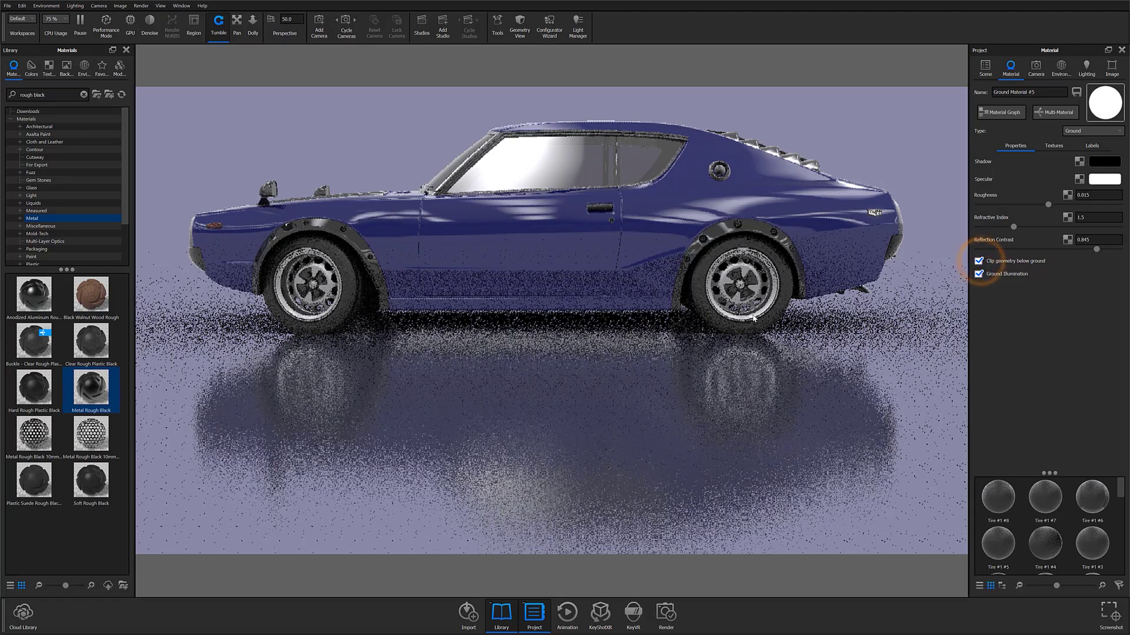
Disable clipping of geometry below the ground to compare how the rear tyre meets the ground plane
scroll(755, 318, "up", 6)
scroll(753, 316, "up", 2)
middle_click_drag(754, 315, 172, 276)
scroll(746, 294, "up", 6)
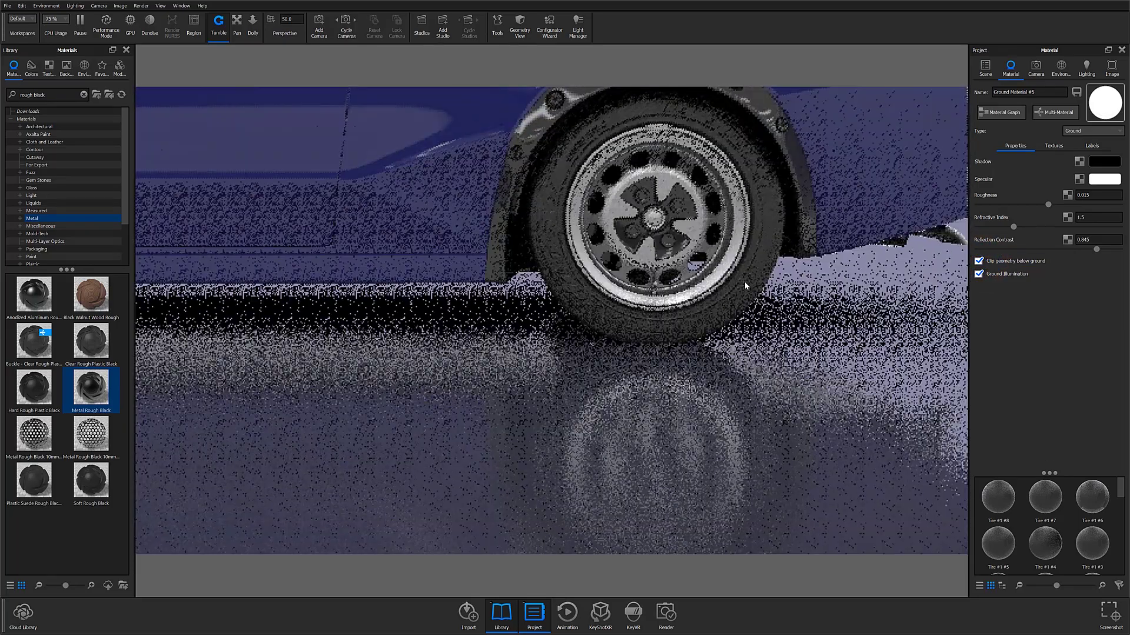
middle_click_drag(744, 309, 501, 298)
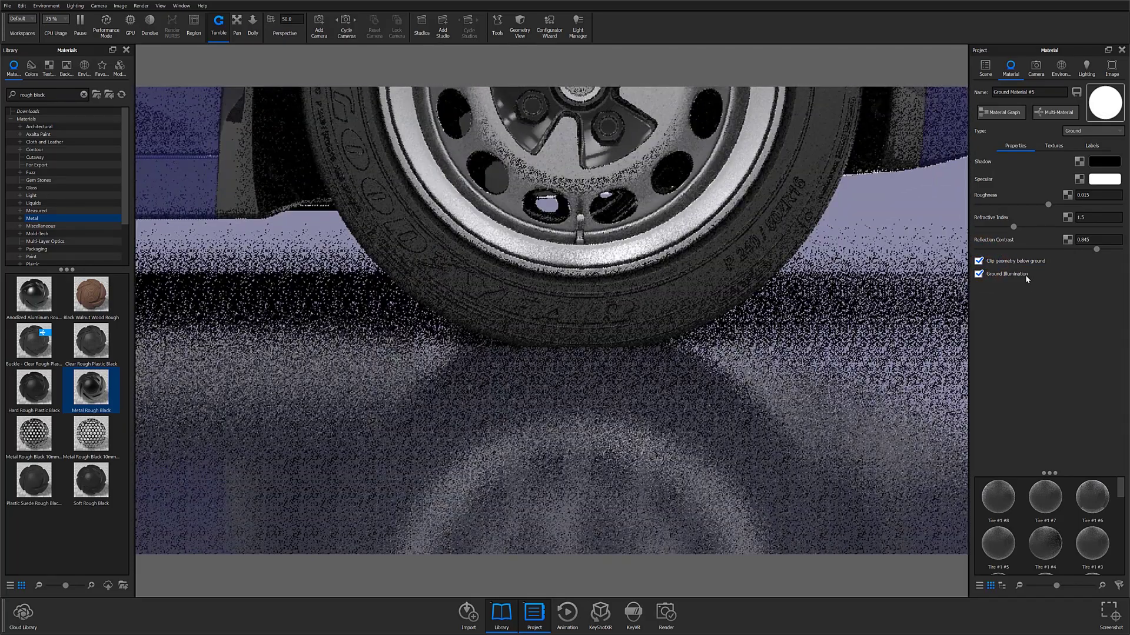
left_click(978, 261)
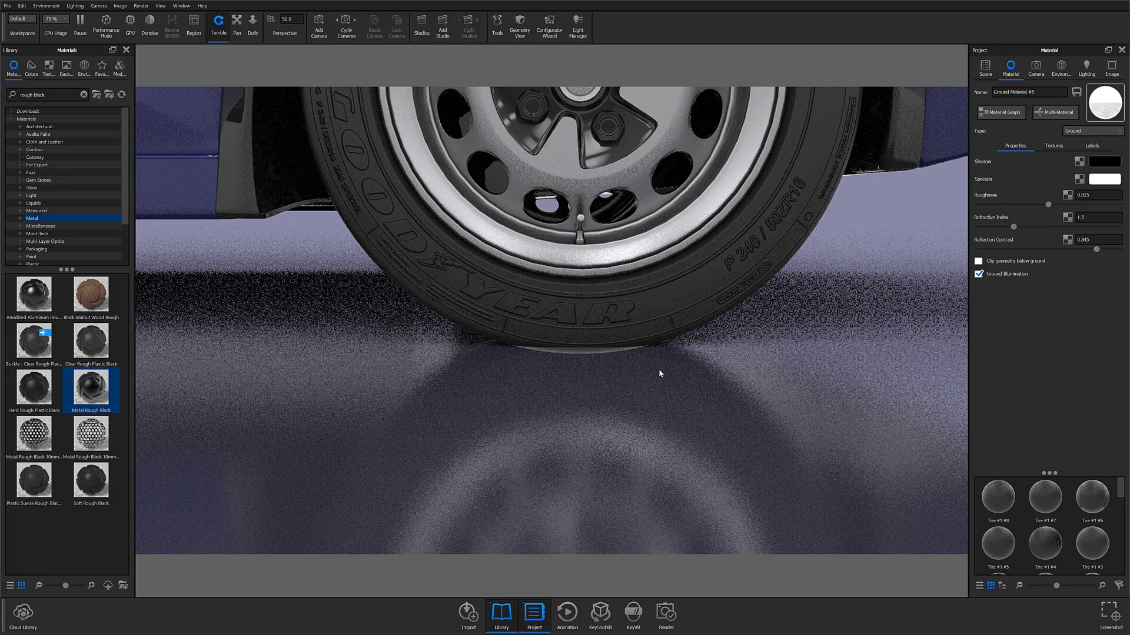
Enable clipping of geometry below the ground, checking the tyre contact from underneath and the car's reflection from a front three-quarter angle
left_click(585, 350)
left_click(979, 262)
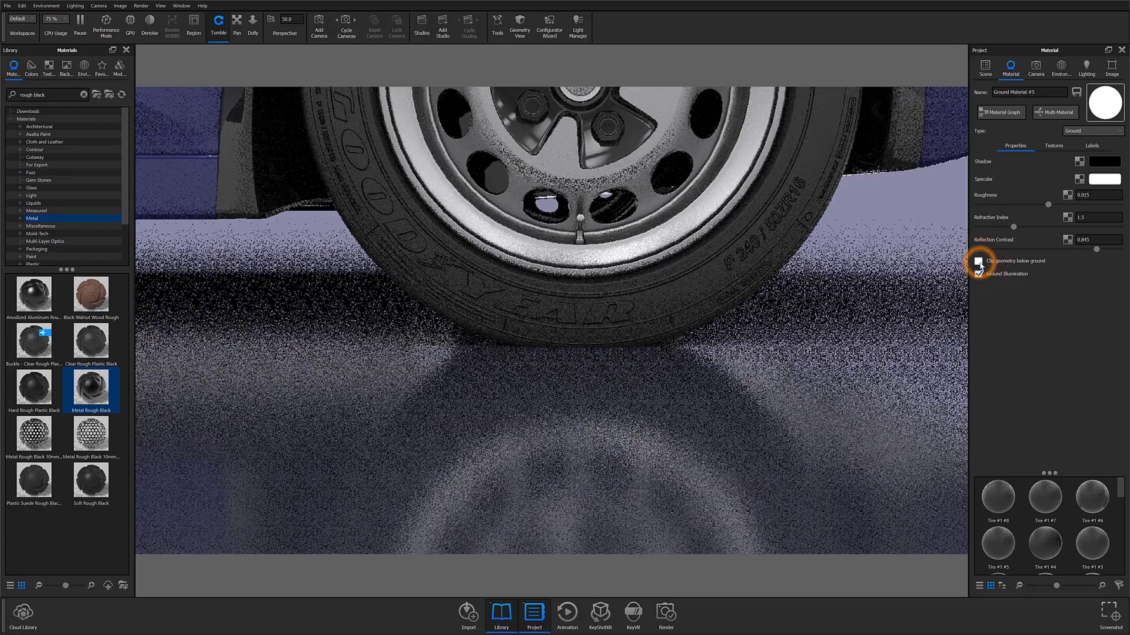
left_click_drag(696, 375, 705, 346)
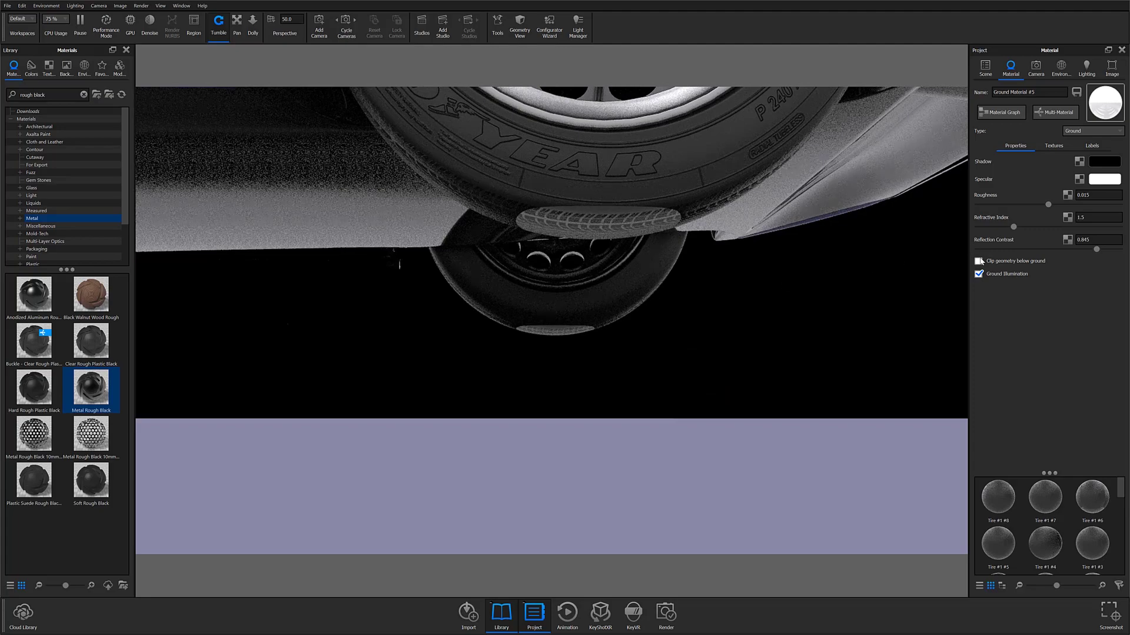
left_click_drag(871, 235, 871, 253)
scroll(872, 253, "down", 12)
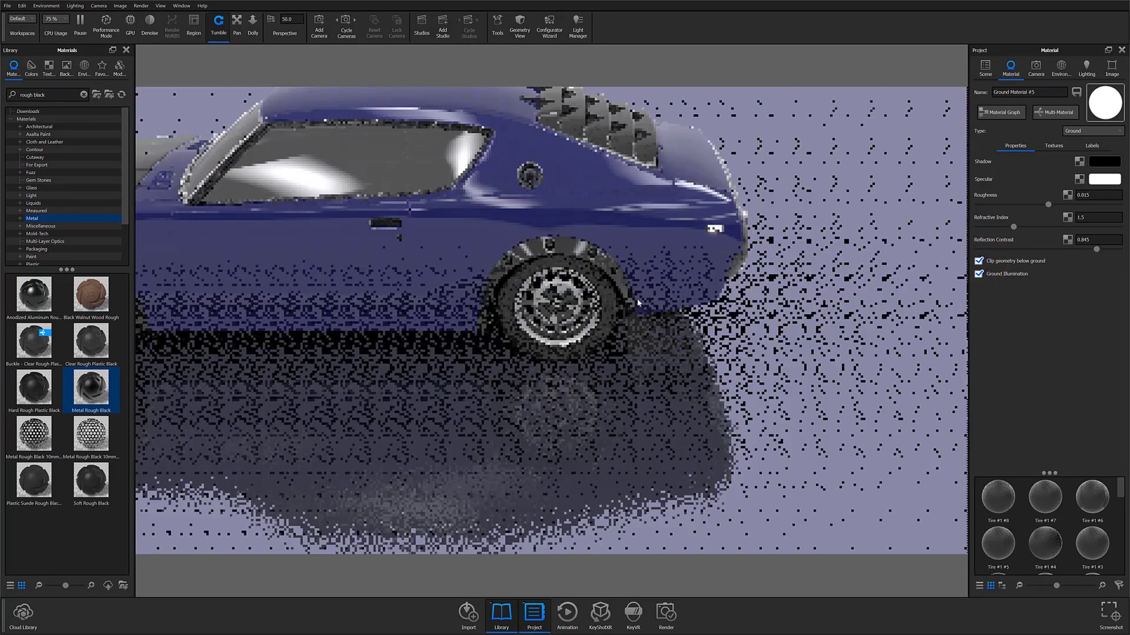
left_click_drag(441, 335, 479, 320)
scroll(436, 266, "up", 5)
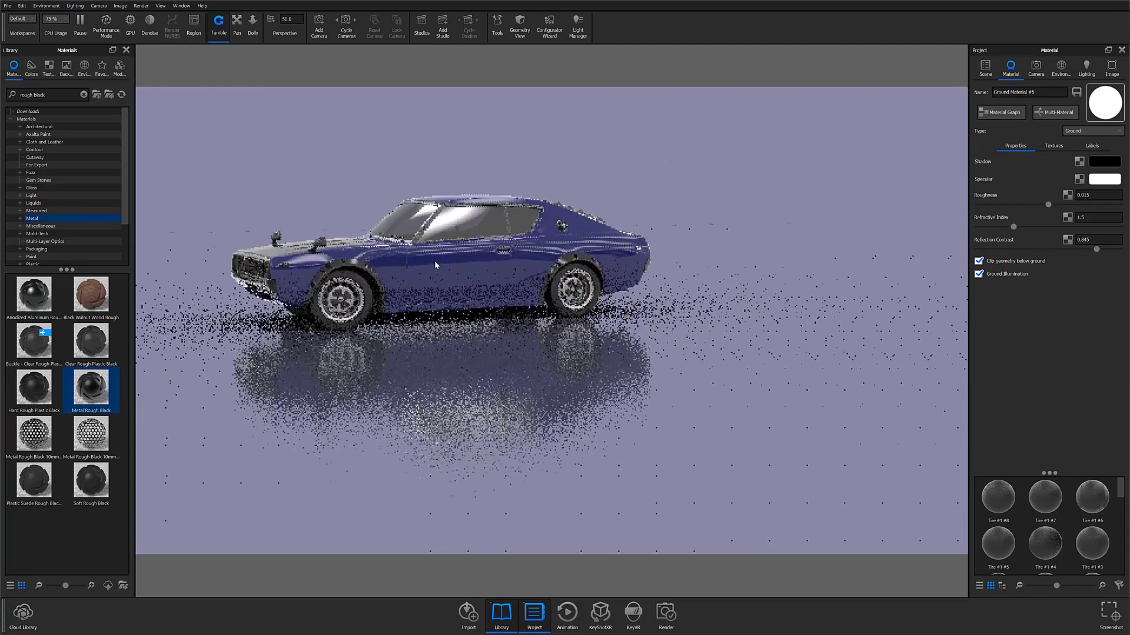
middle_click_drag(436, 265, 689, 283)
left_click_drag(689, 282, 759, 282)
left_click_drag(366, 280, 538, 268)
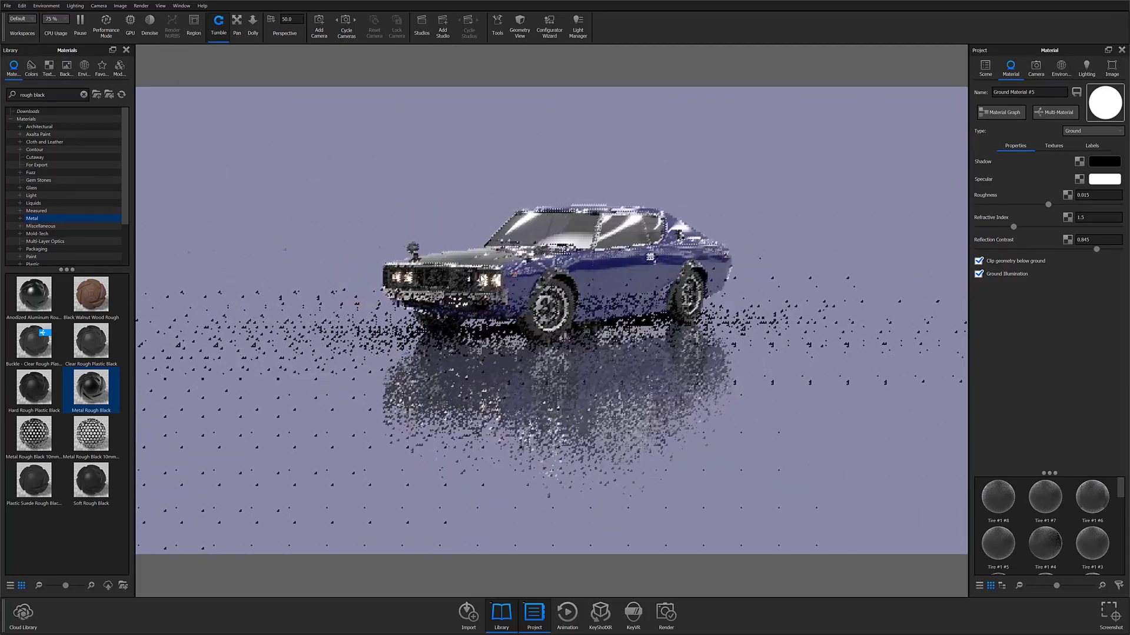
scroll(538, 267, "up", 5)
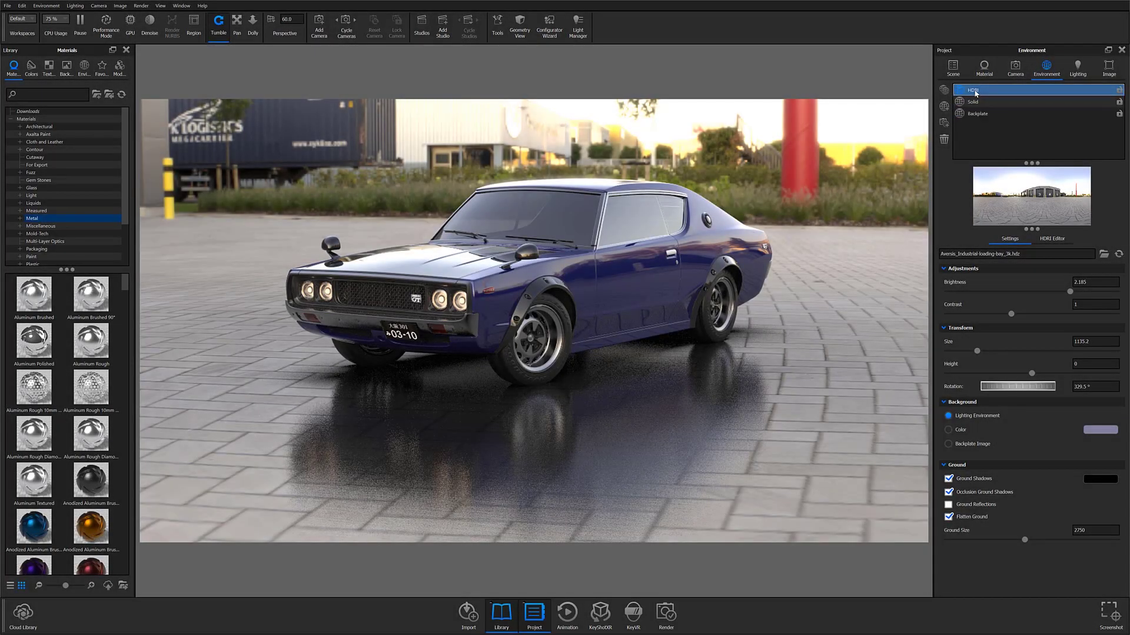
Compare the ground reflection under the HDRI and Solid environments and switch to the Backplate environment
double_click(975, 91)
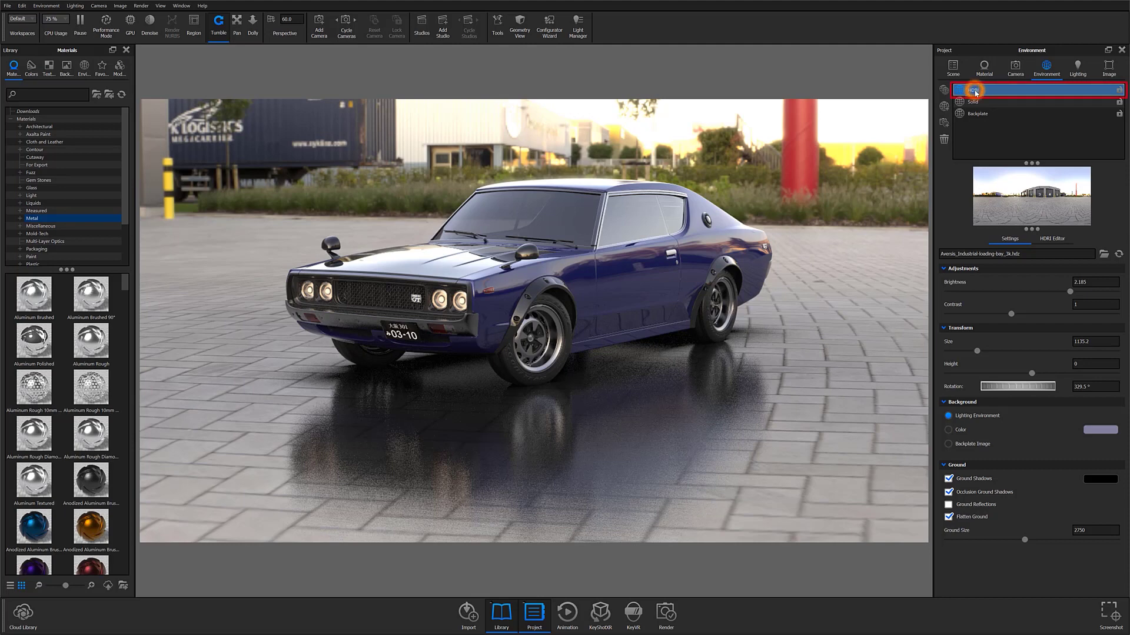
left_click(976, 102)
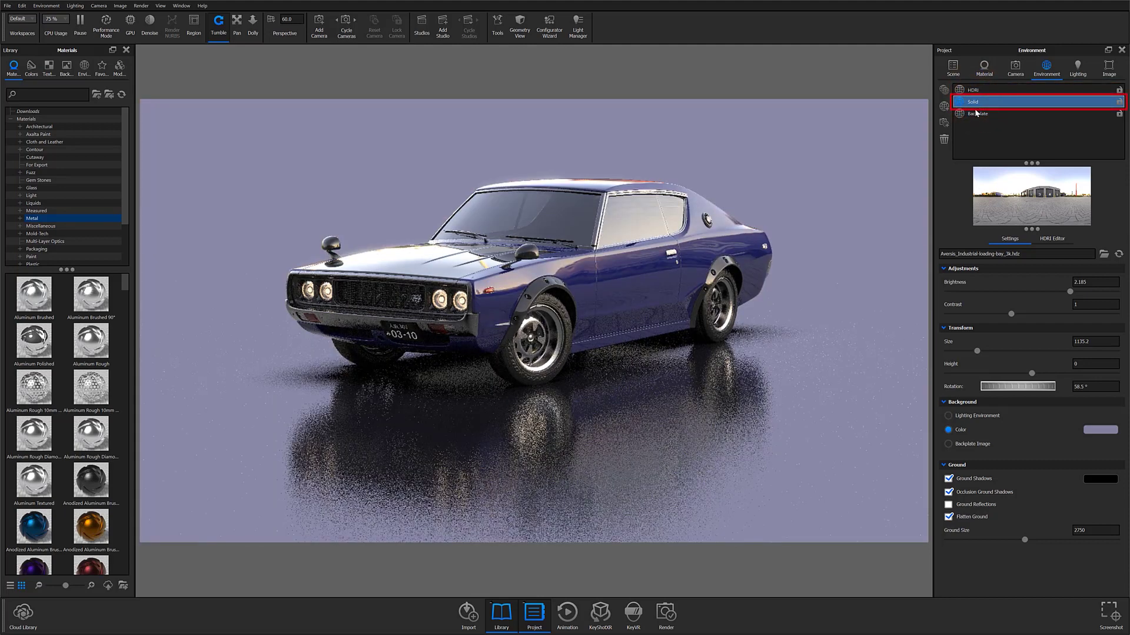
left_click(976, 114)
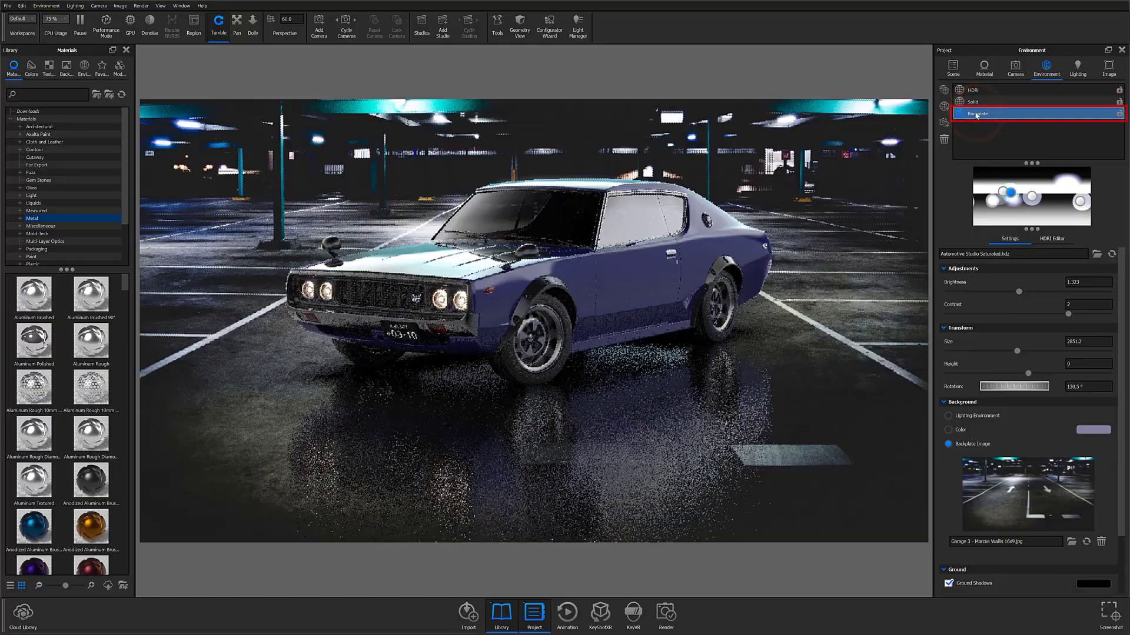
Set the ground material's roughness to 0.2 to soften the car's reflection on the garage floor
left_click_drag(458, 390, 606, 376)
left_click_drag(1096, 195, 1034, 199)
type("0.2")
key("Return")
left_click_drag(570, 368, 640, 351)
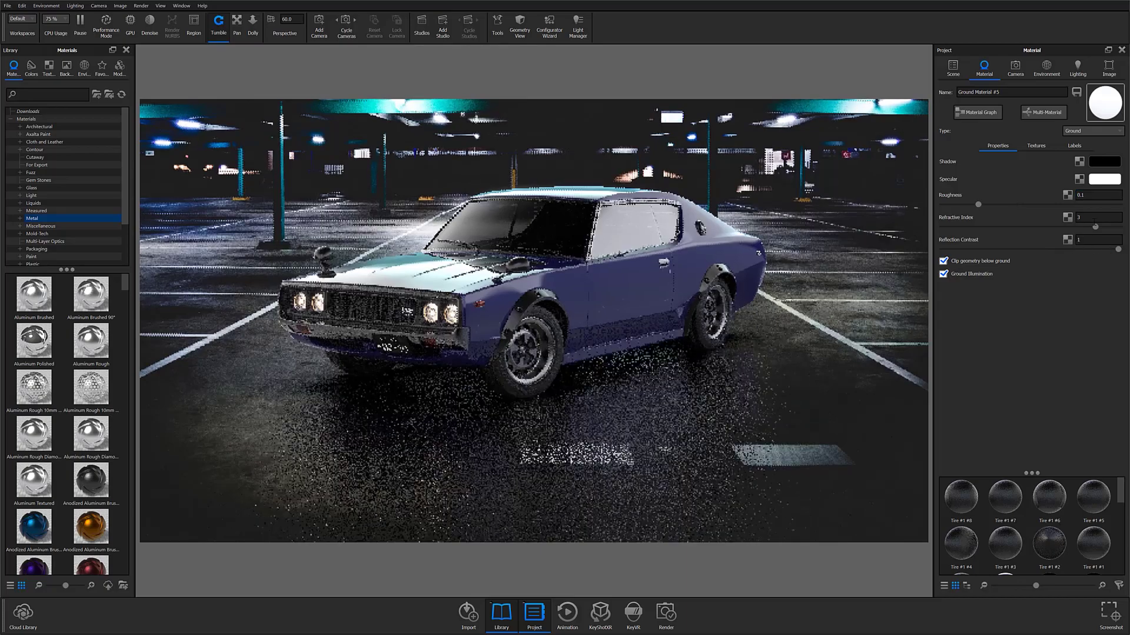
left_click_drag(639, 351, 733, 430)
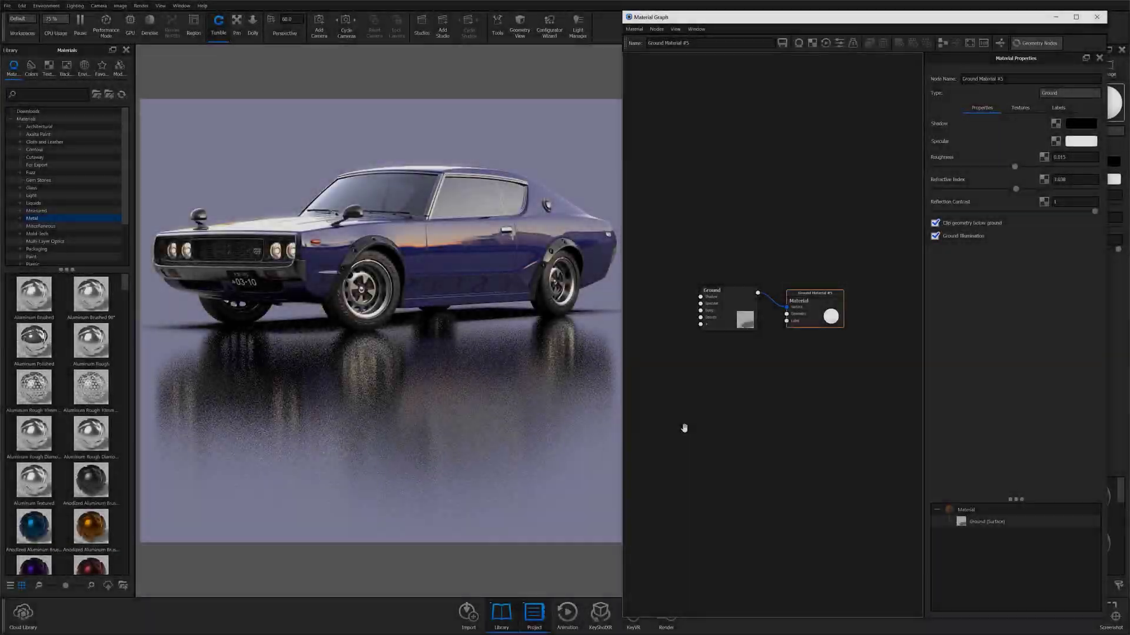
Add a Noise (Fractal) texture to the ground's material graph and connect it to the Ground node's Bump input
right_click(684, 428)
mouse_move(713, 448)
left_click(779, 548)
left_click_drag(717, 410, 701, 311)
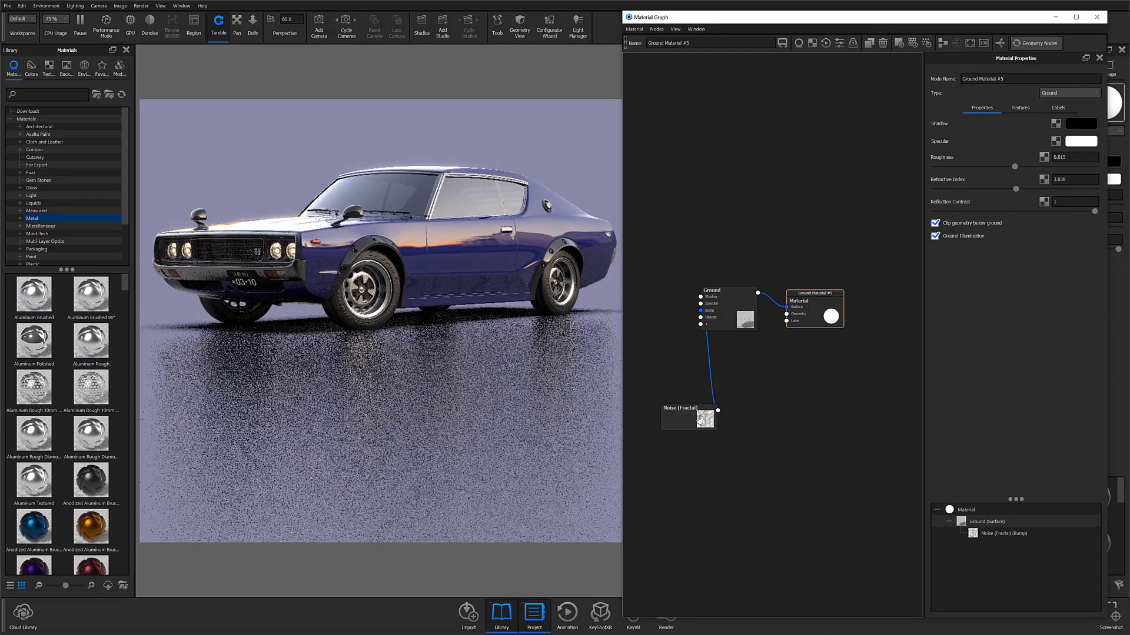
Set the fractal noise's scale to 100, bump height to 0.02 and levels to 7, previewing the texture on the floor
left_click(700, 419)
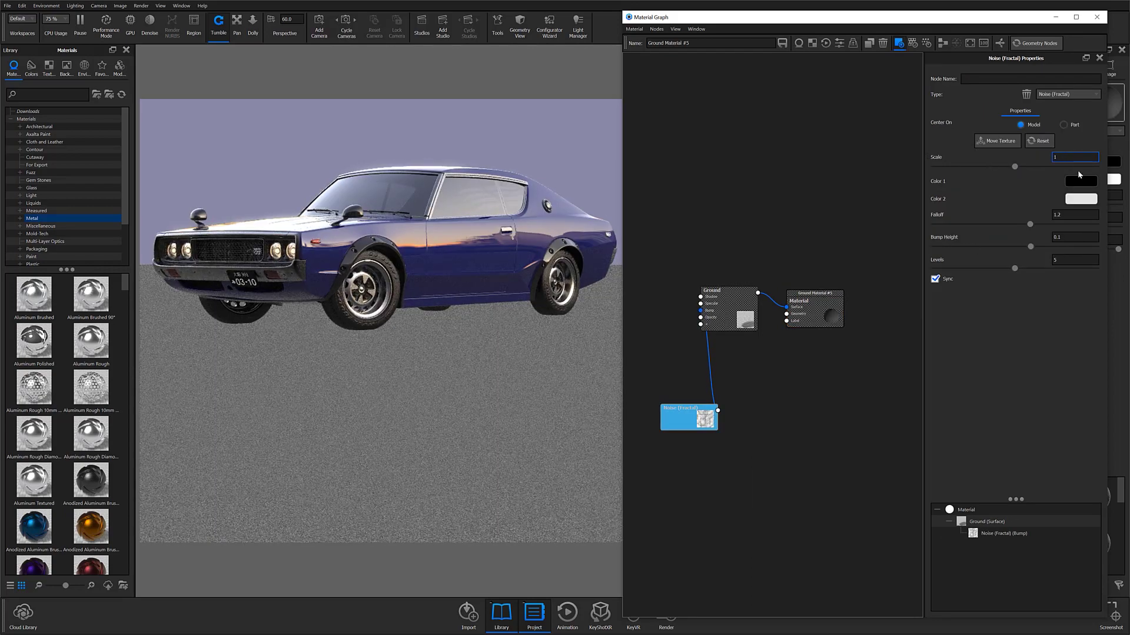
type("00")
key("Return")
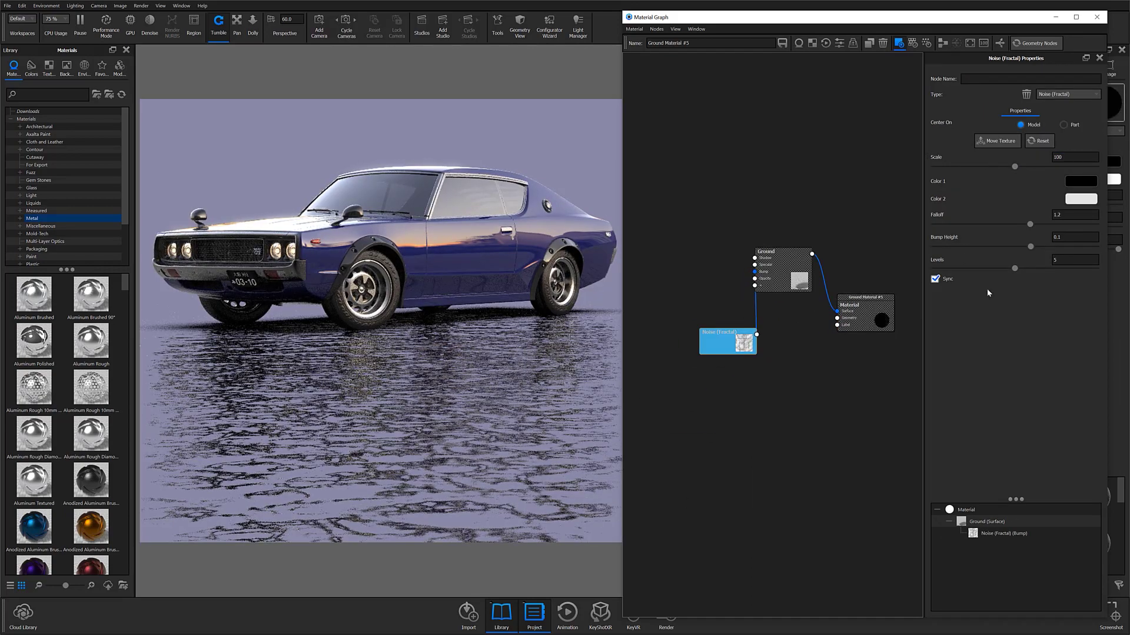
left_click_drag(1065, 237, 1034, 237)
type("0.05")
key("Return")
left_click(724, 337)
key("c")
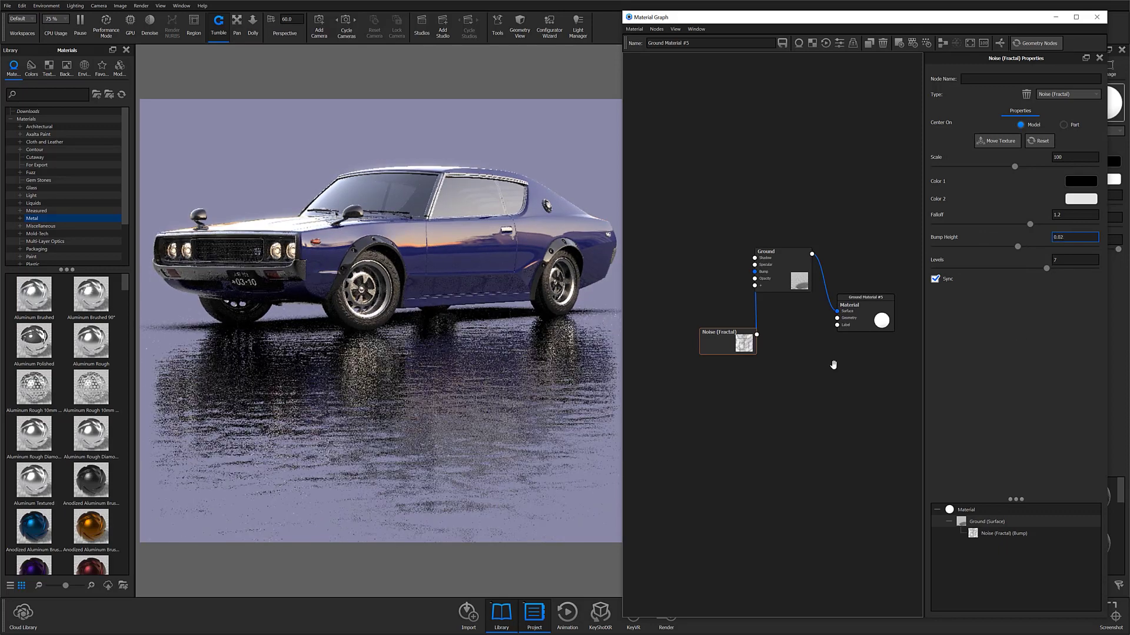
Spread out the graph's nodes and add a Brushed texture node below the fractal noise
left_click_drag(719, 340, 666, 274)
left_click_drag(782, 258, 797, 231)
left_click_drag(892, 313, 917, 302)
left_click_drag(668, 275, 660, 259)
right_click(723, 253)
mouse_move(744, 283)
left_click(810, 325)
left_click_drag(732, 271, 686, 314)
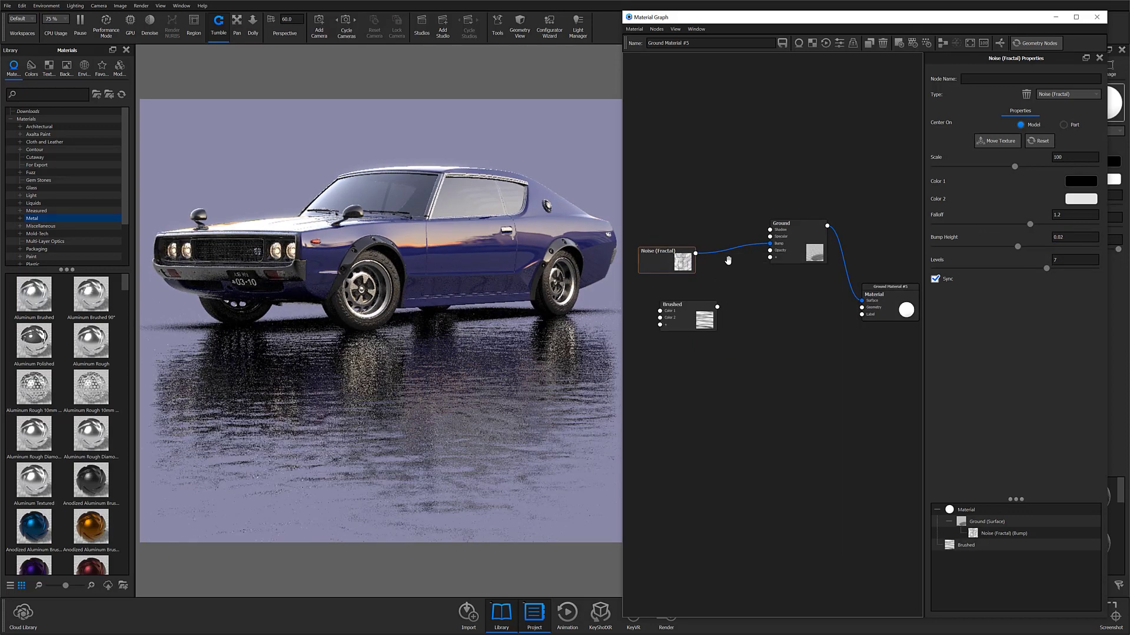
Add a Bump Add node that combines the Noise (Fractal) and Brushed textures into the Ground node's Bump input
right_click(722, 250)
left_click(796, 284)
left_click_drag(742, 266, 760, 310)
mouse_move(686, 314)
left_mouse_down()
mouse_move(677, 322)
mouse_move(741, 309)
left_mouse_up()
left_click(754, 321)
Preview the Brushed texture on the floor and set its linked width and height to 50
double_click(677, 322)
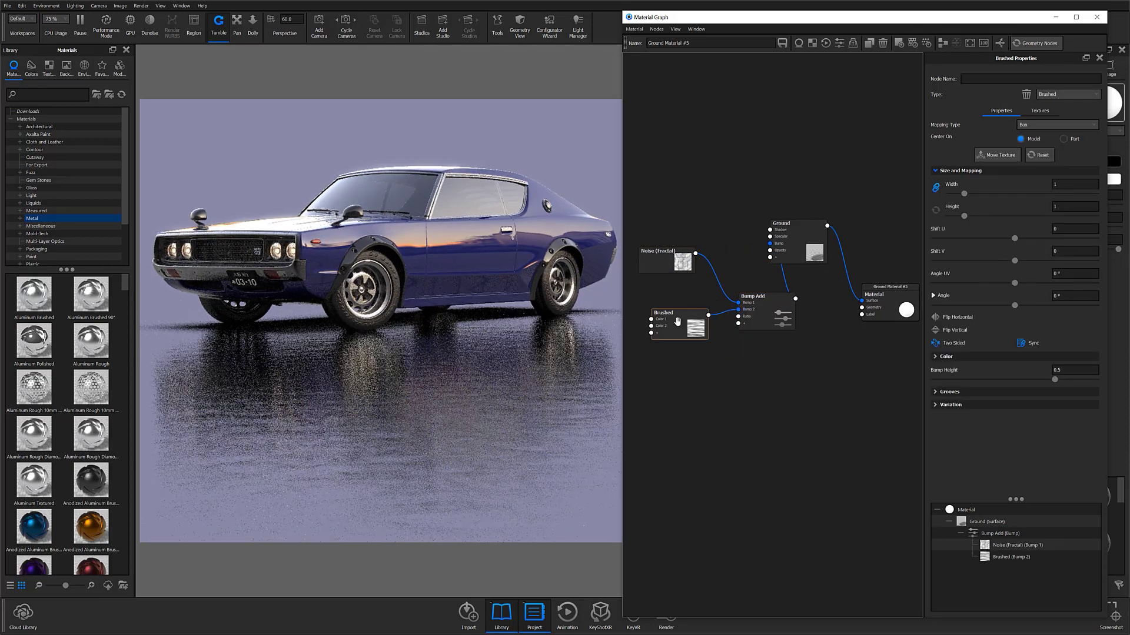
key("c")
mouse_move(964, 194)
left_mouse_down()
mouse_move(1069, 193)
mouse_move(1034, 184)
left_mouse_up()
type("50")
key("Return")
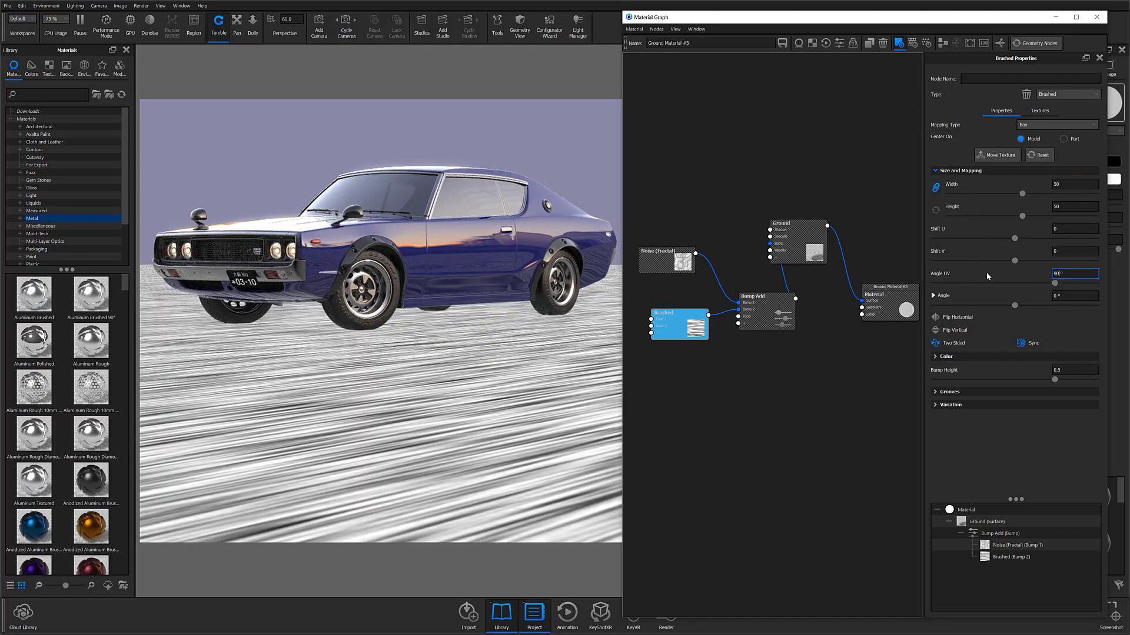
Set the Brushed texture's UV angle to 136.44° and bump height to 0.1, and auto-arrange the graph's nodes
key("BackSpace")
mouse_move(1024, 283)
left_mouse_down()
mouse_move(1094, 283)
mouse_move(1074, 284)
left_mouse_up()
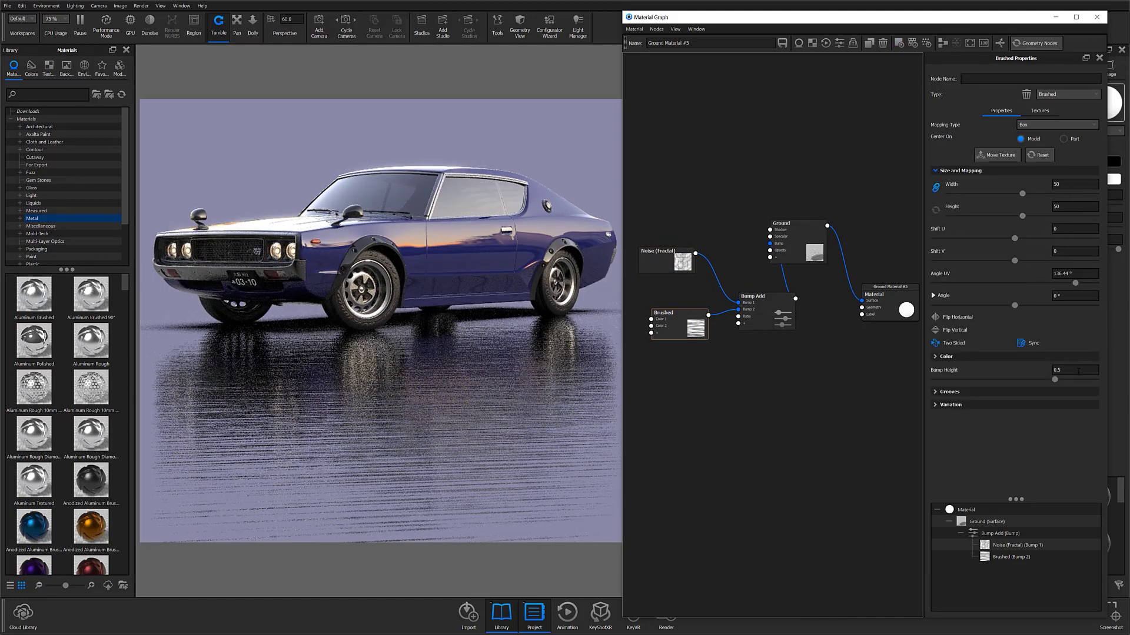
left_click(943, 43)
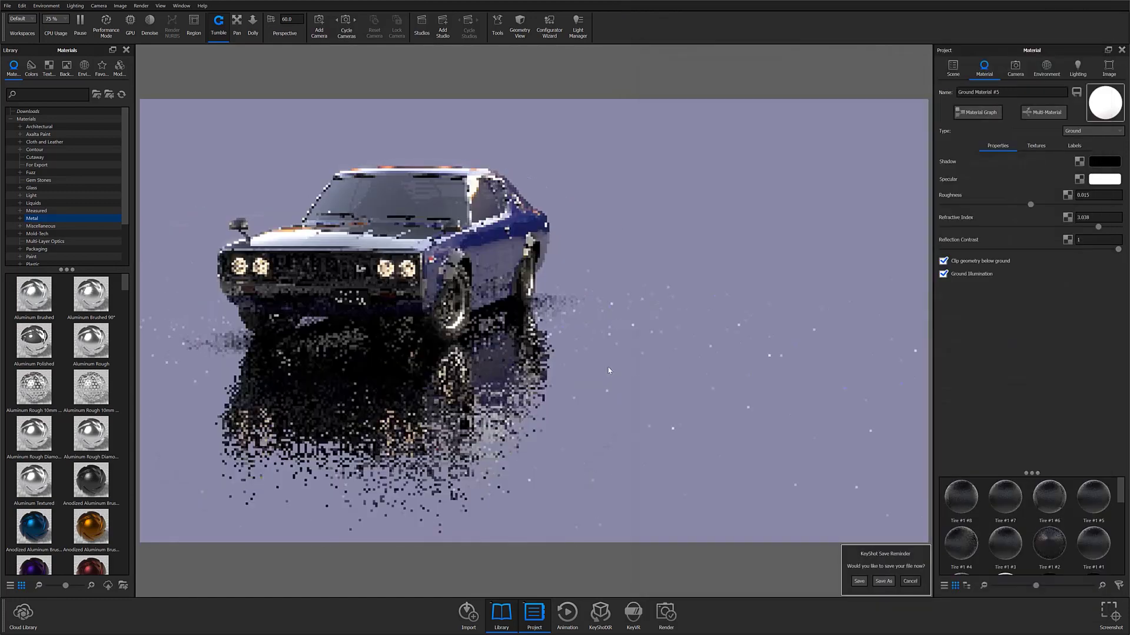
left_click_drag(648, 318, 713, 278)
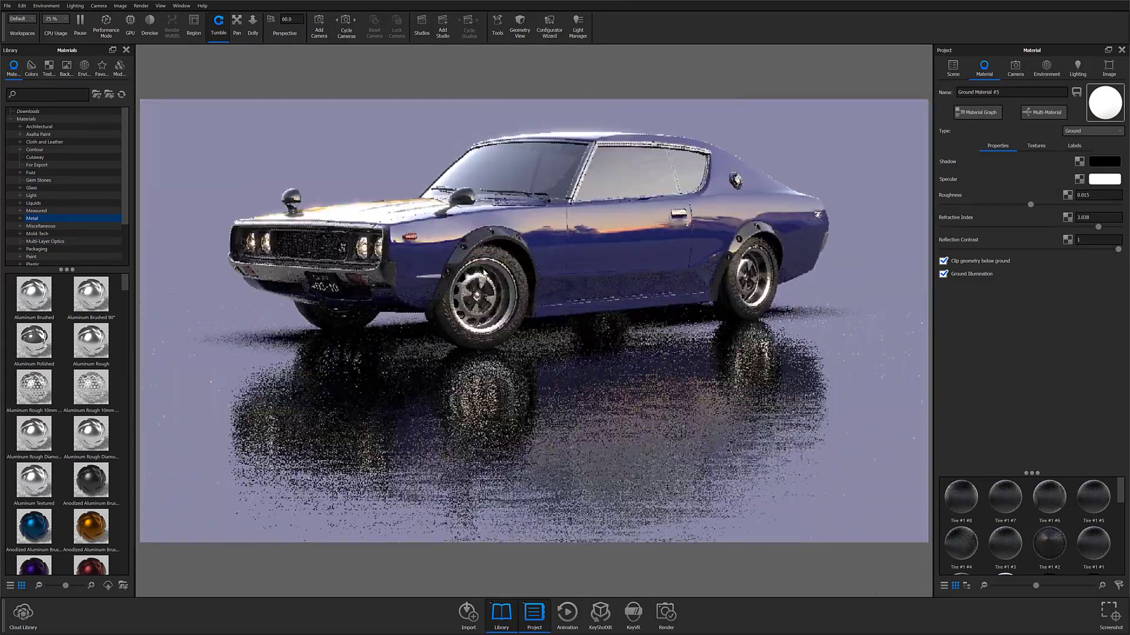